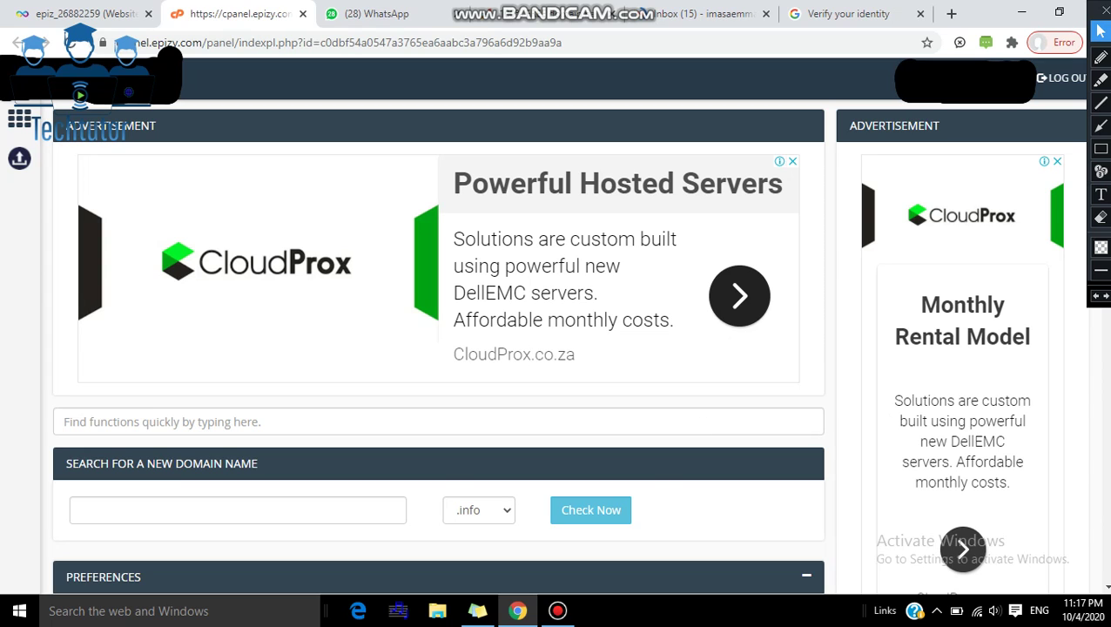
# Step: Scroll the control panel past Files, Databases, Domains and Email down to the Software section
pyautogui.scroll(-5, 438, 348)
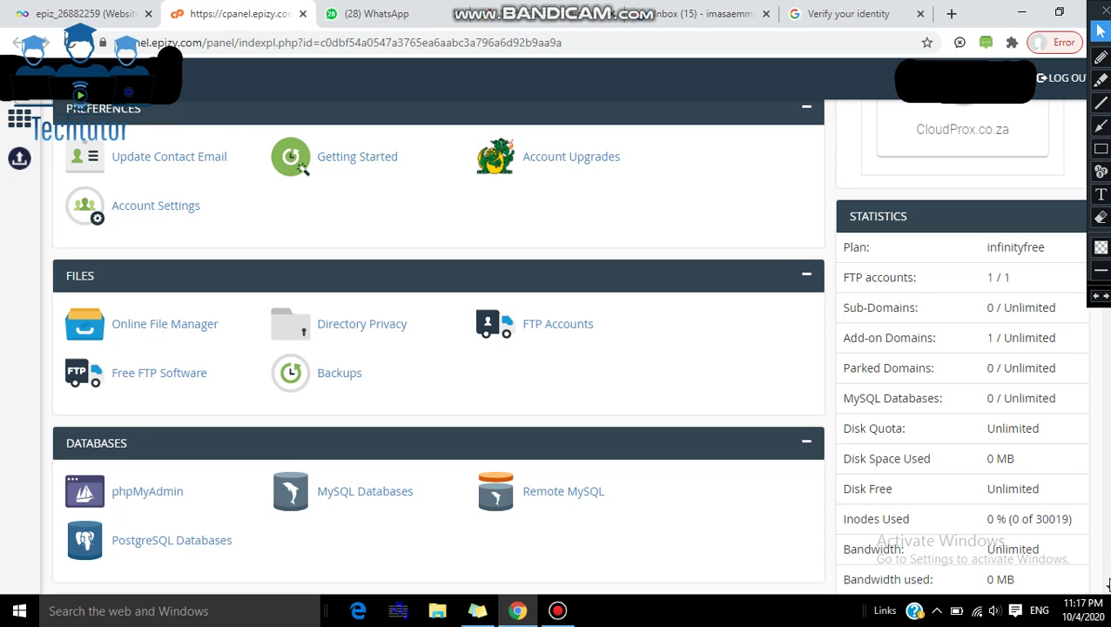
pyautogui.scroll(-3, 1108, 585)
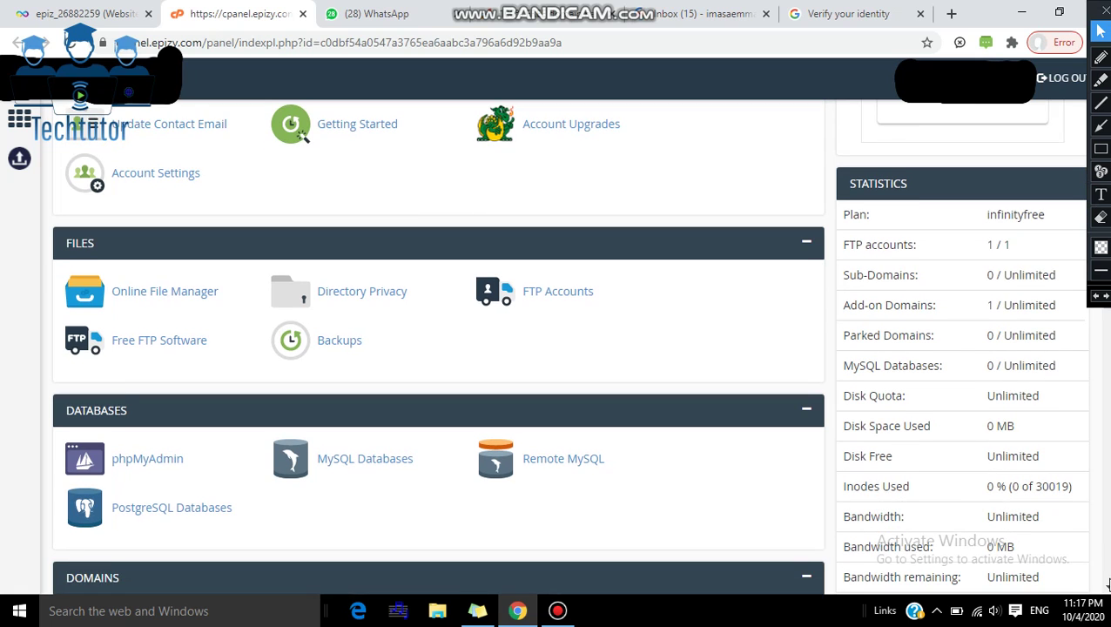
pyautogui.scroll(-4, 1107, 585)
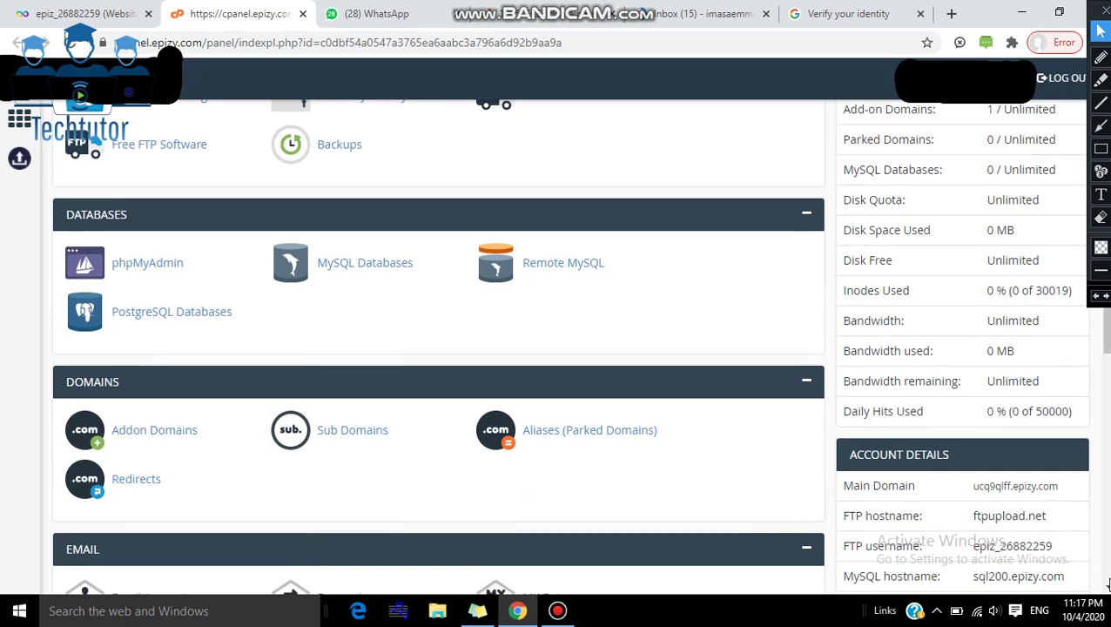
pyautogui.scroll(-3, 1107, 586)
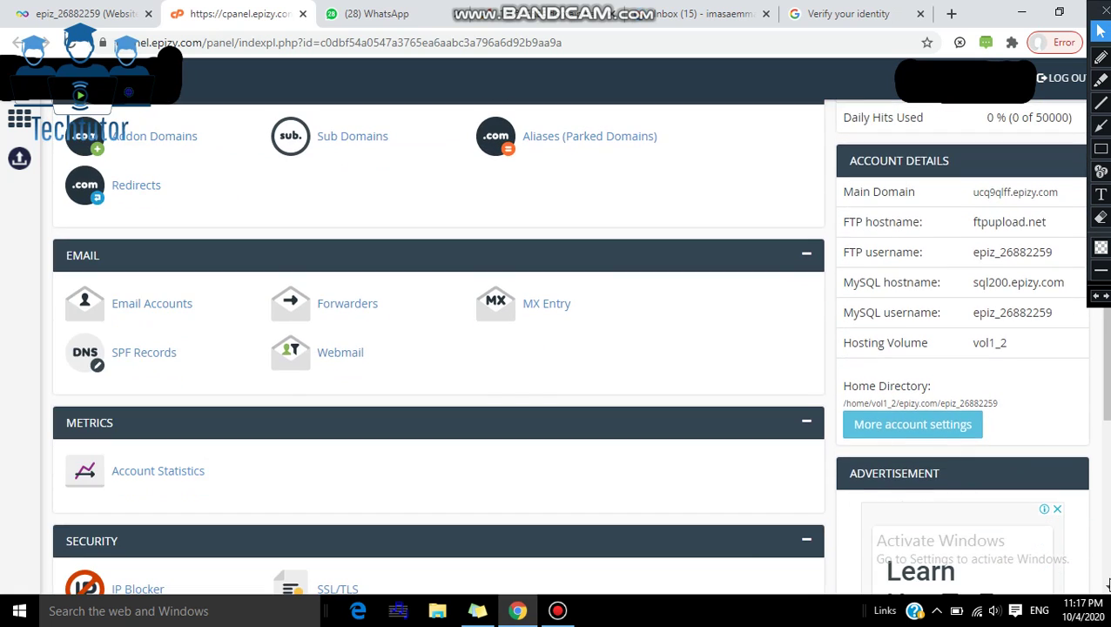
pyautogui.scroll(8, 1108, 585)
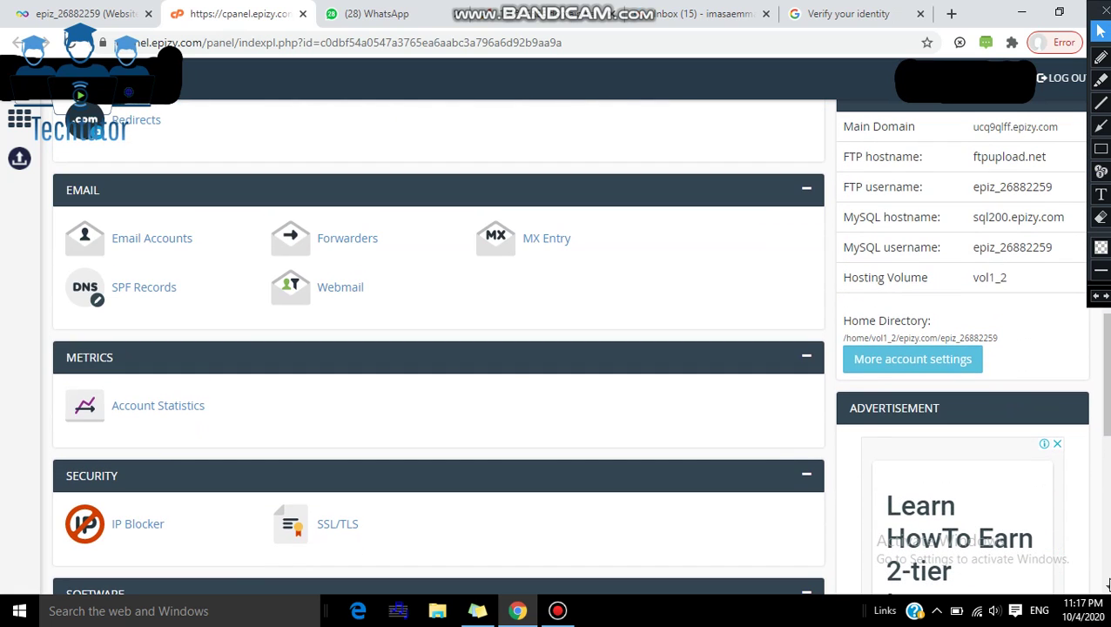
pyautogui.scroll(3, 1107, 585)
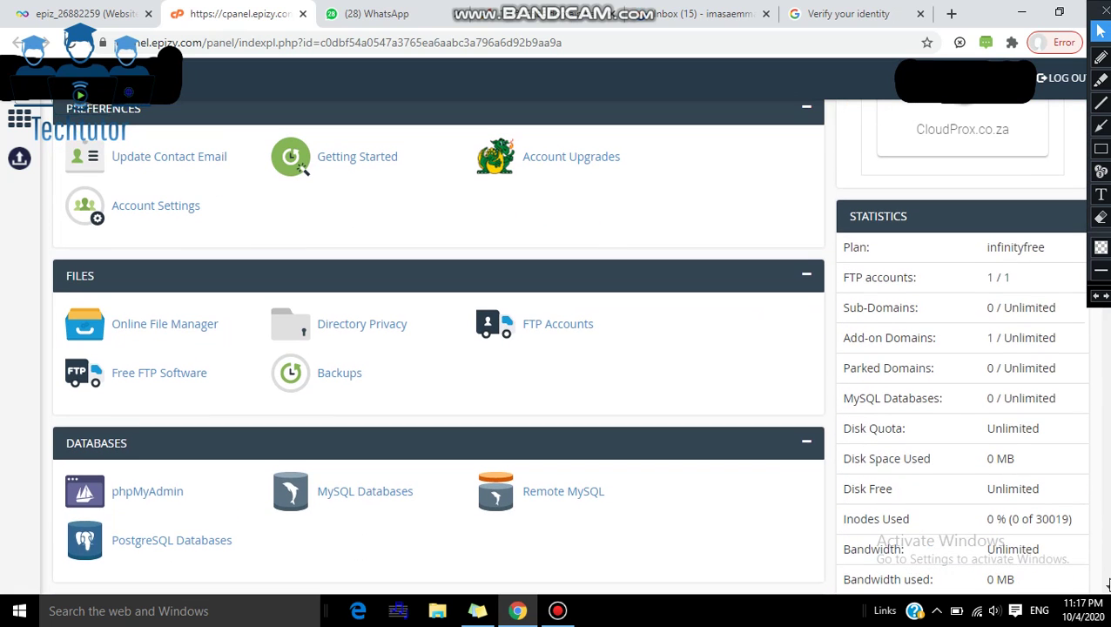
pyautogui.scroll(1, 1108, 585)
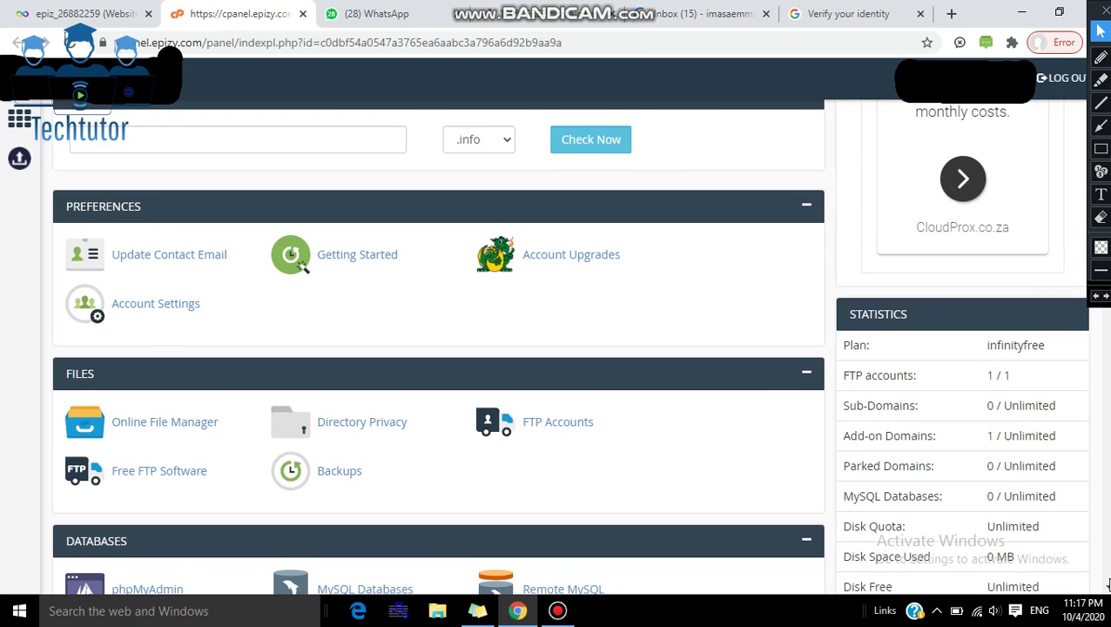
pyautogui.scroll(-1, 1108, 585)
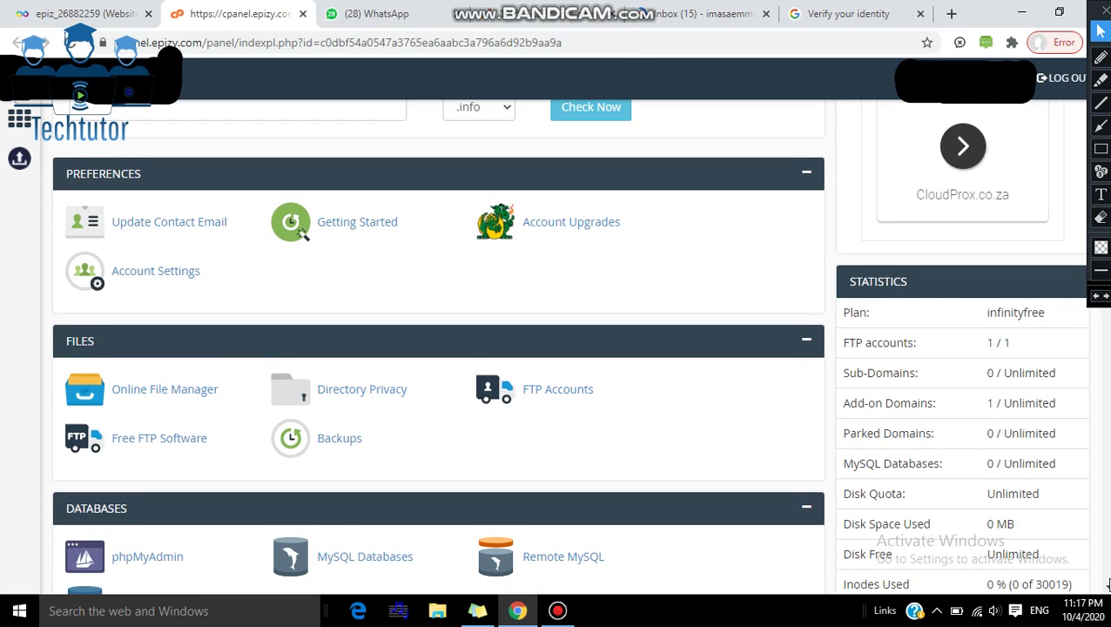
pyautogui.scroll(-1, 1107, 585)
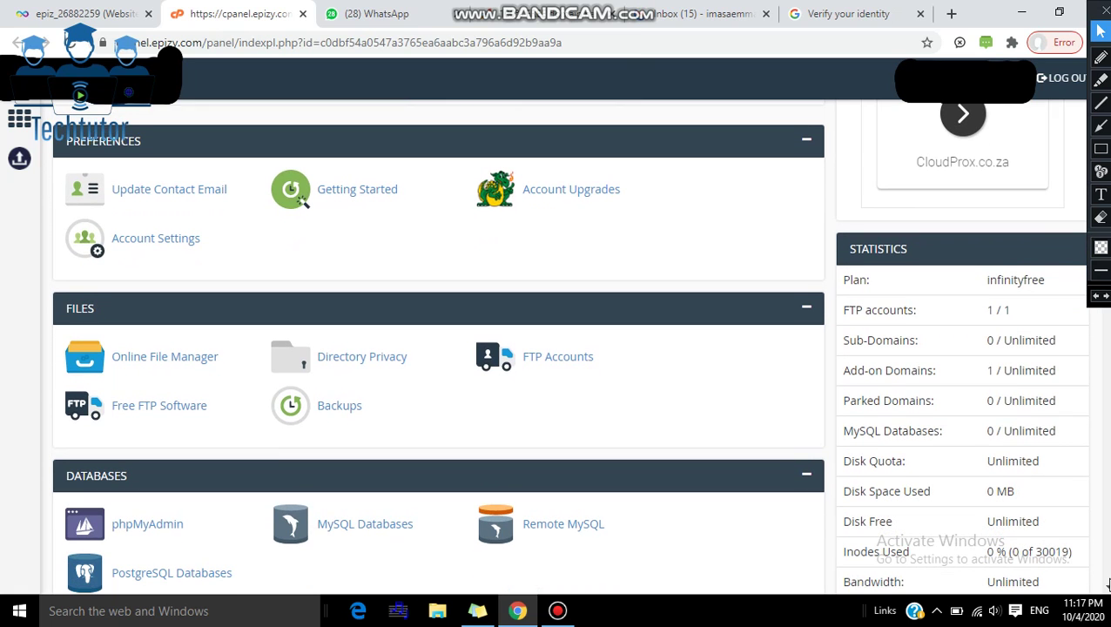
pyautogui.scroll(-2, 1108, 585)
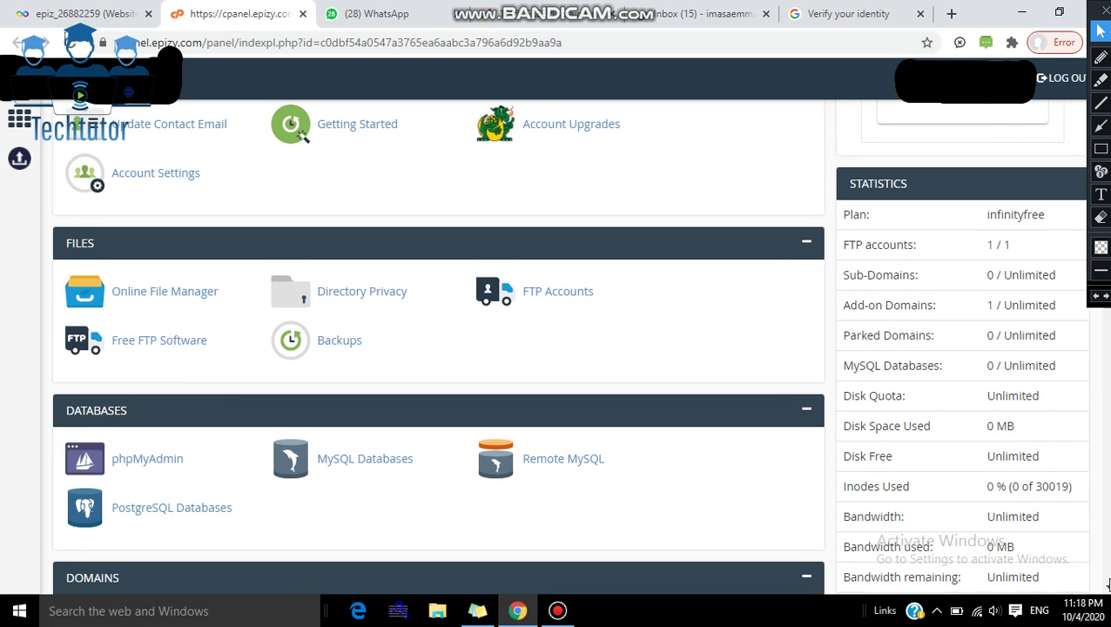
pyautogui.scroll(-6, 1108, 585)
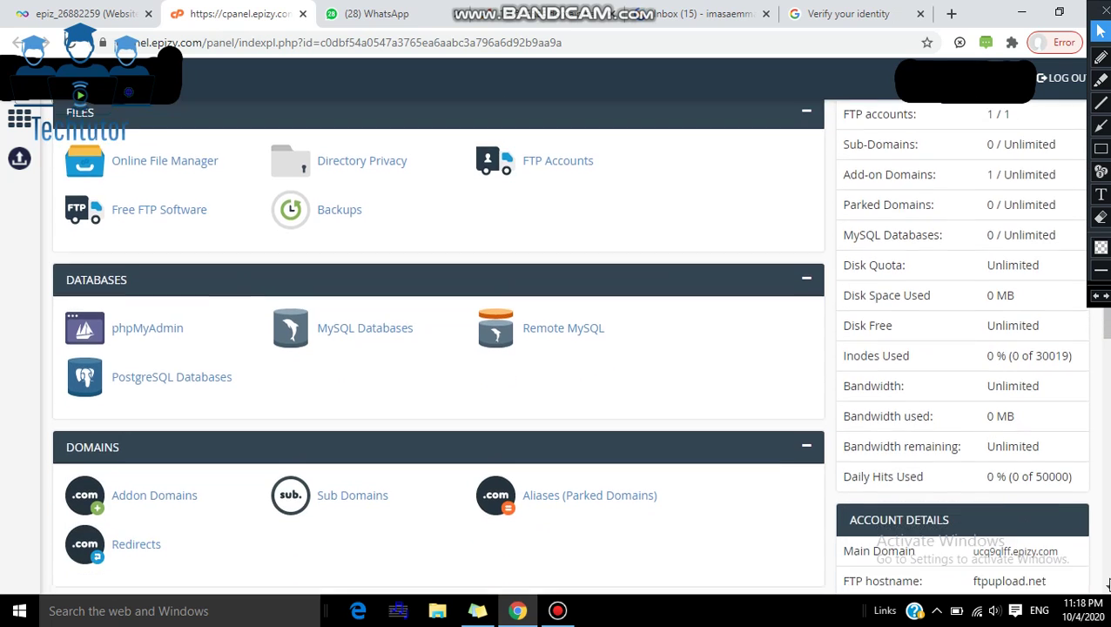
pyautogui.scroll(-3, 1108, 585)
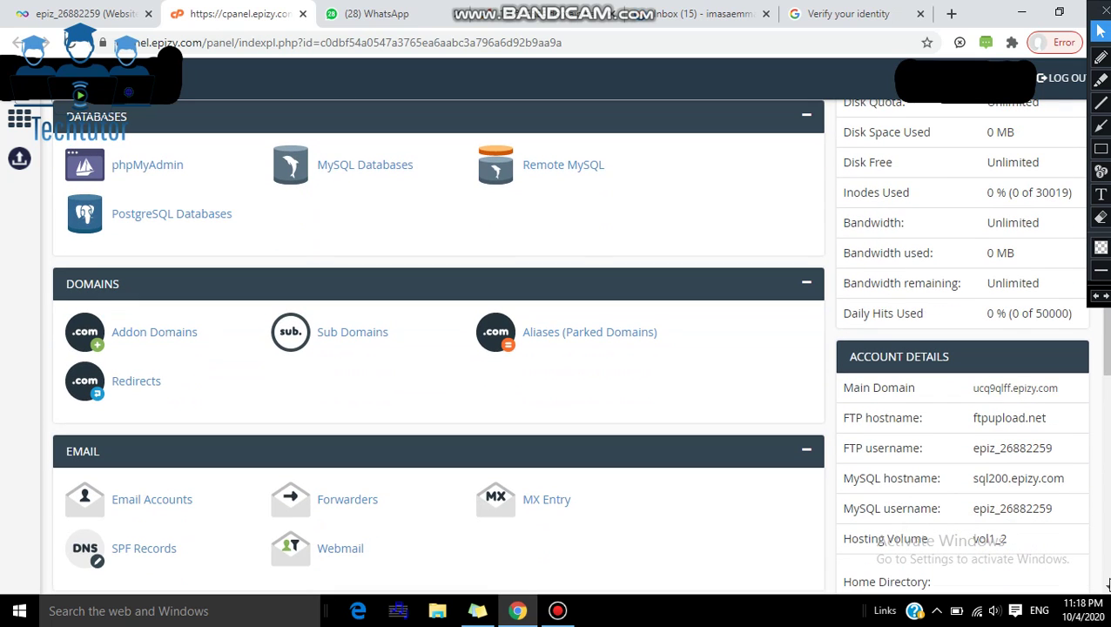
pyautogui.scroll(-9, 1108, 585)
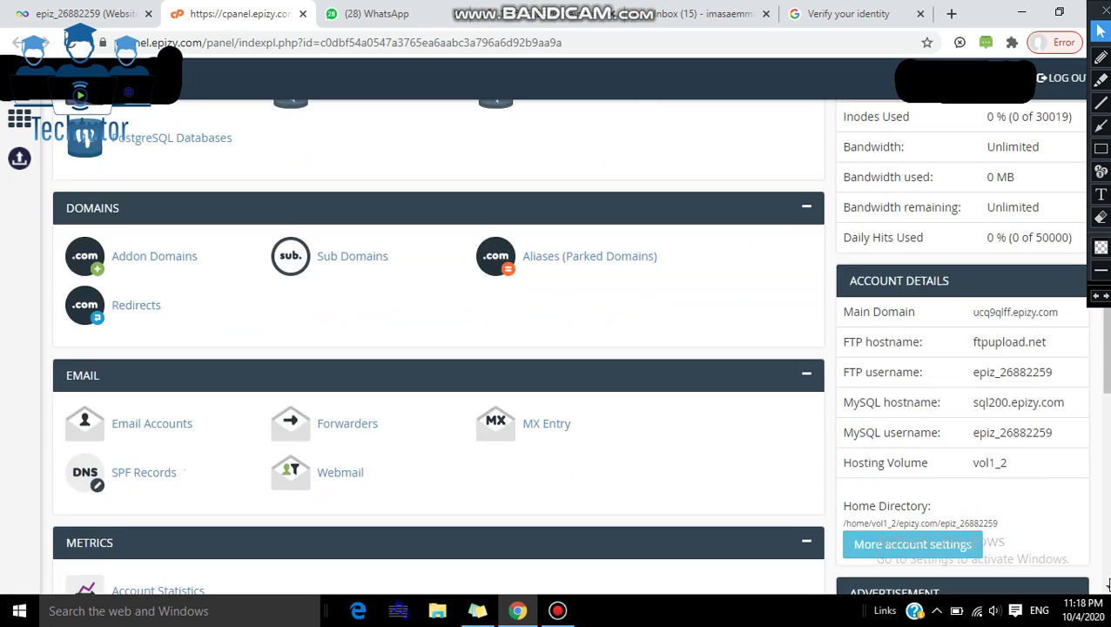
pyautogui.scroll(-9, 1107, 585)
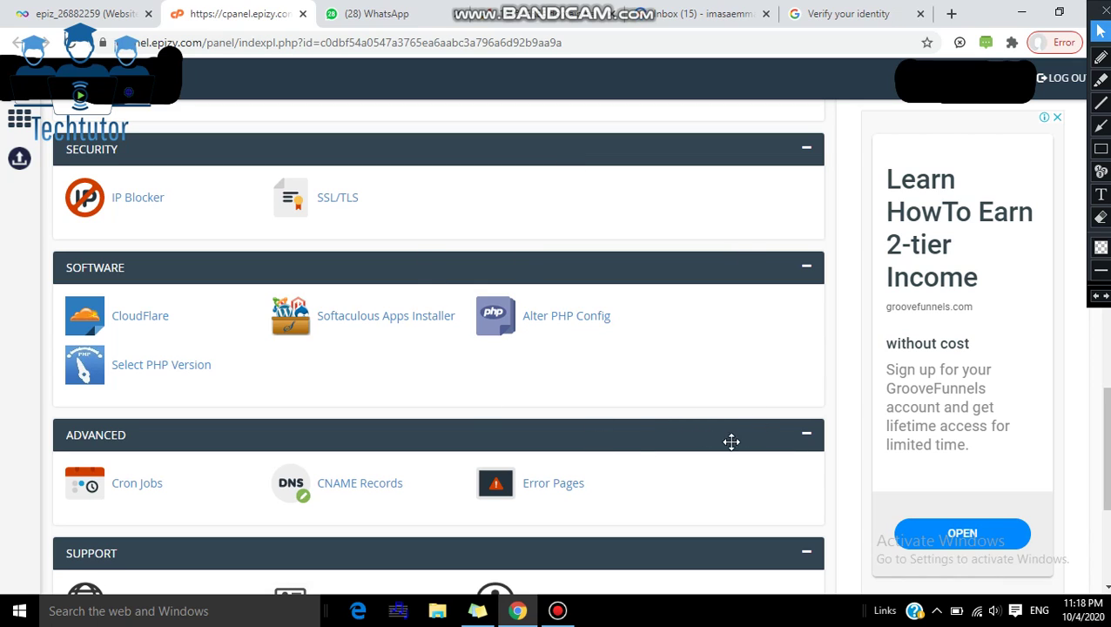
pyautogui.scroll(-2, 1104, 448)
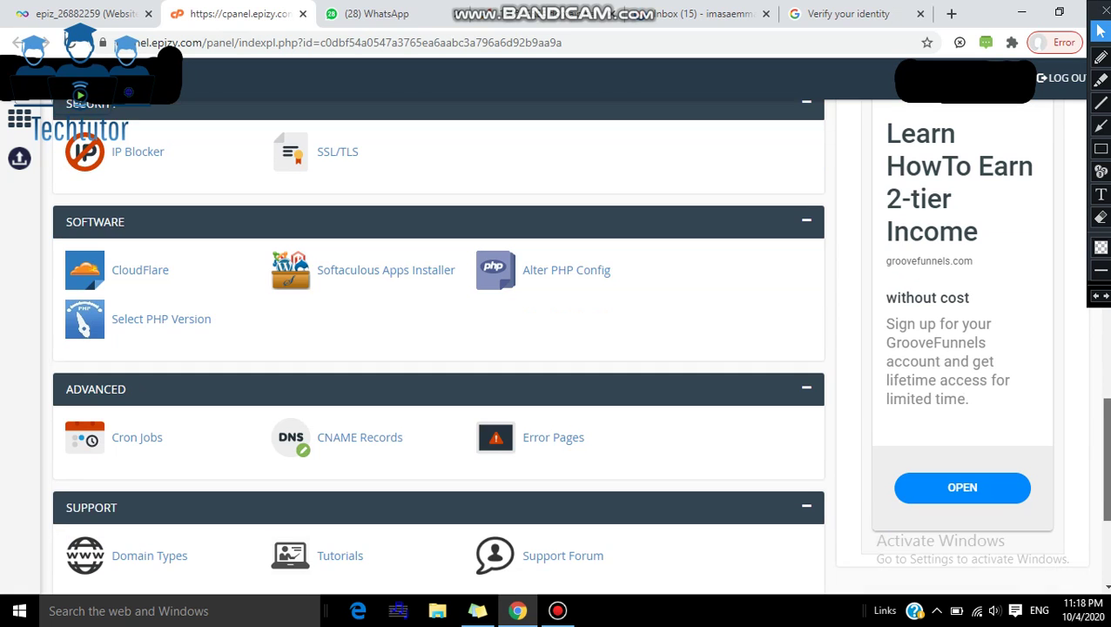
pyautogui.scroll(3, 1104, 448)
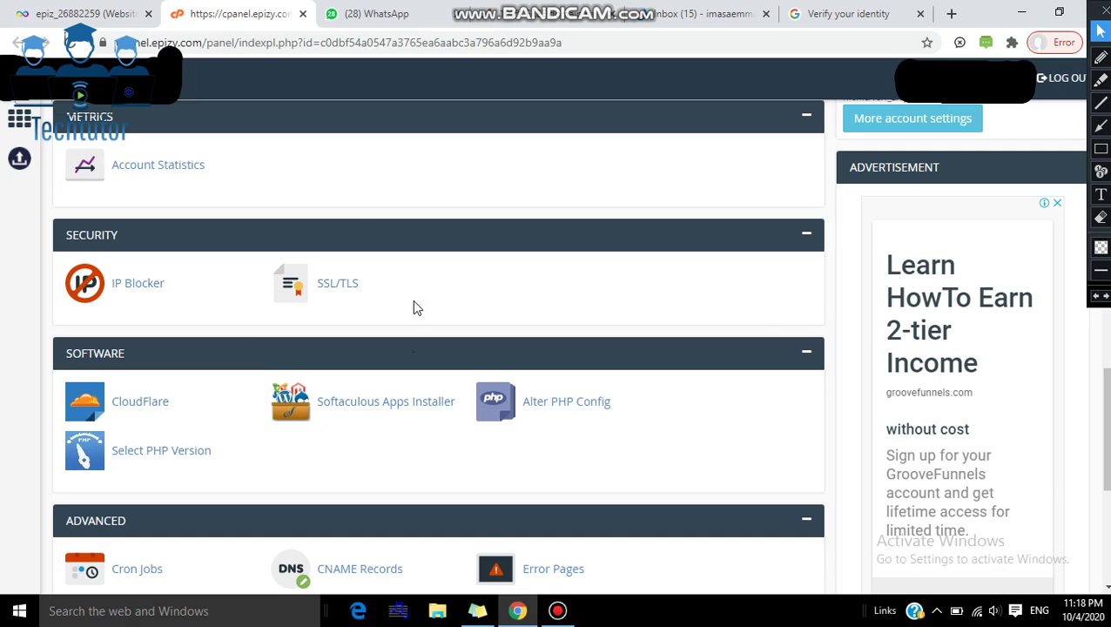
pyautogui.moveTo(1106, 394); pyautogui.dragTo(1107, 419)
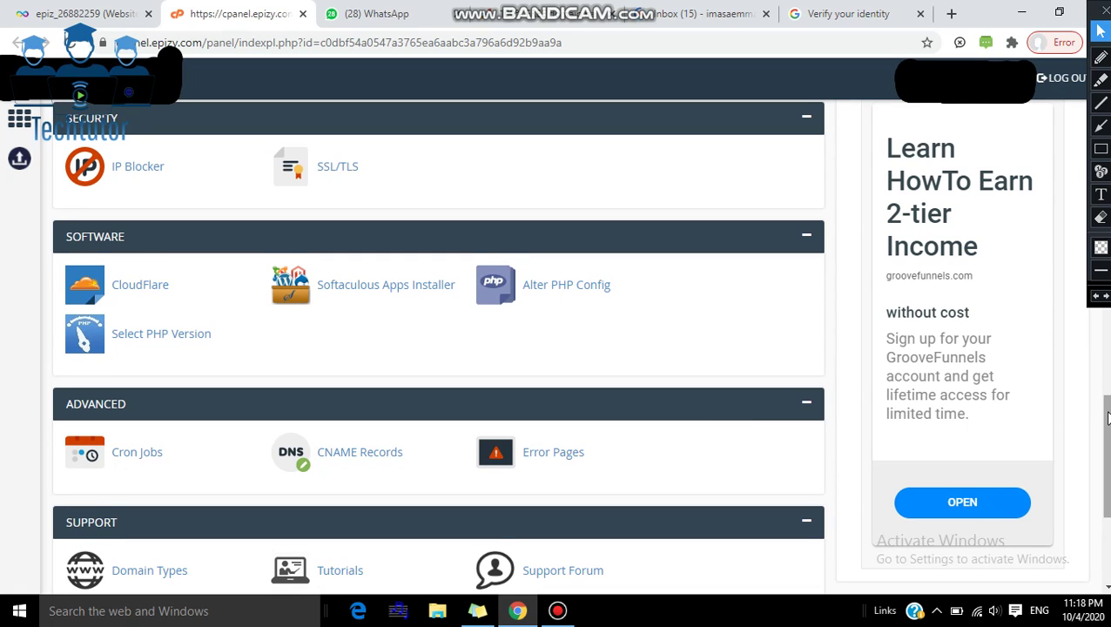
pyautogui.moveTo(1107, 419)
pyautogui.mouseDown()
pyautogui.moveTo(1107, 435)
pyautogui.moveTo(1108, 411)
pyautogui.mouseUp()
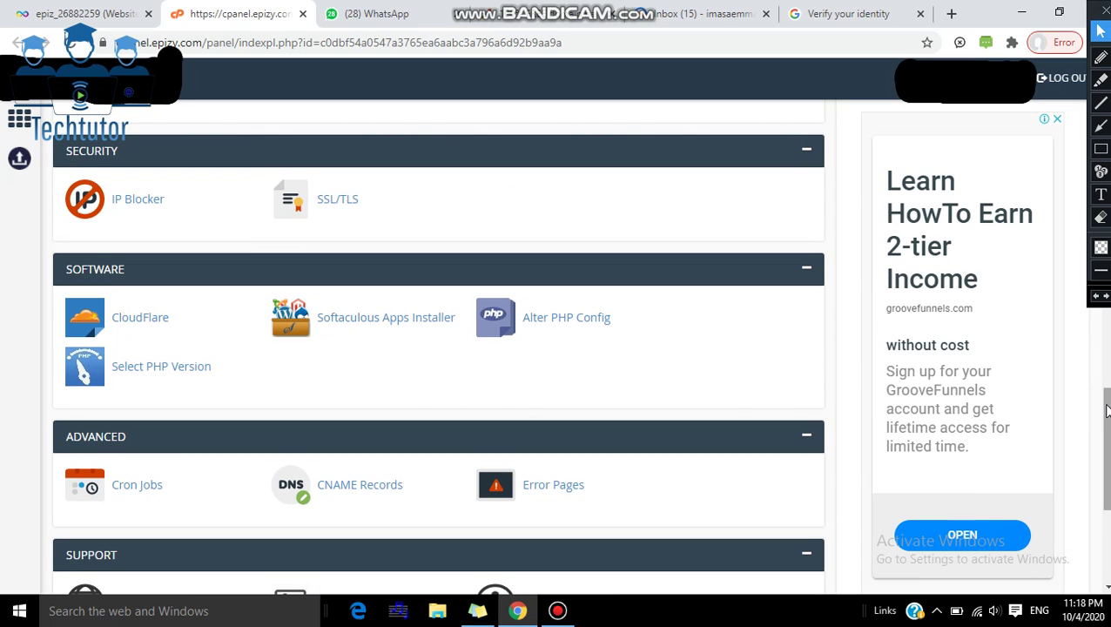
pyautogui.moveTo(1107, 409); pyautogui.dragTo(1107, 404)
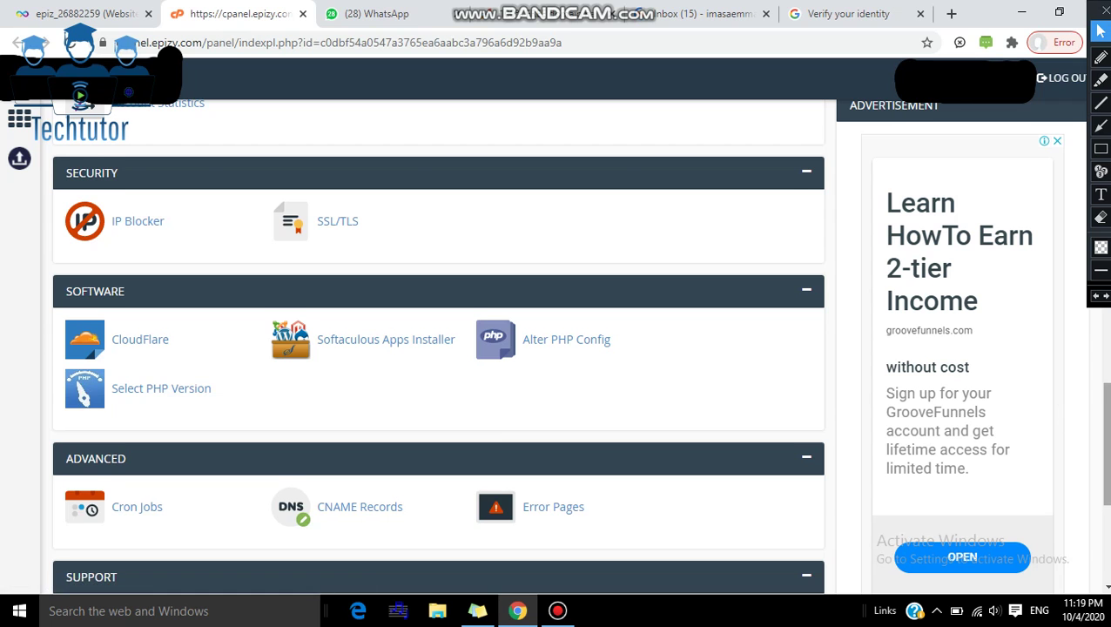
pyautogui.scroll(1, 438, 348)
pyautogui.scroll(3, 1107, 364)
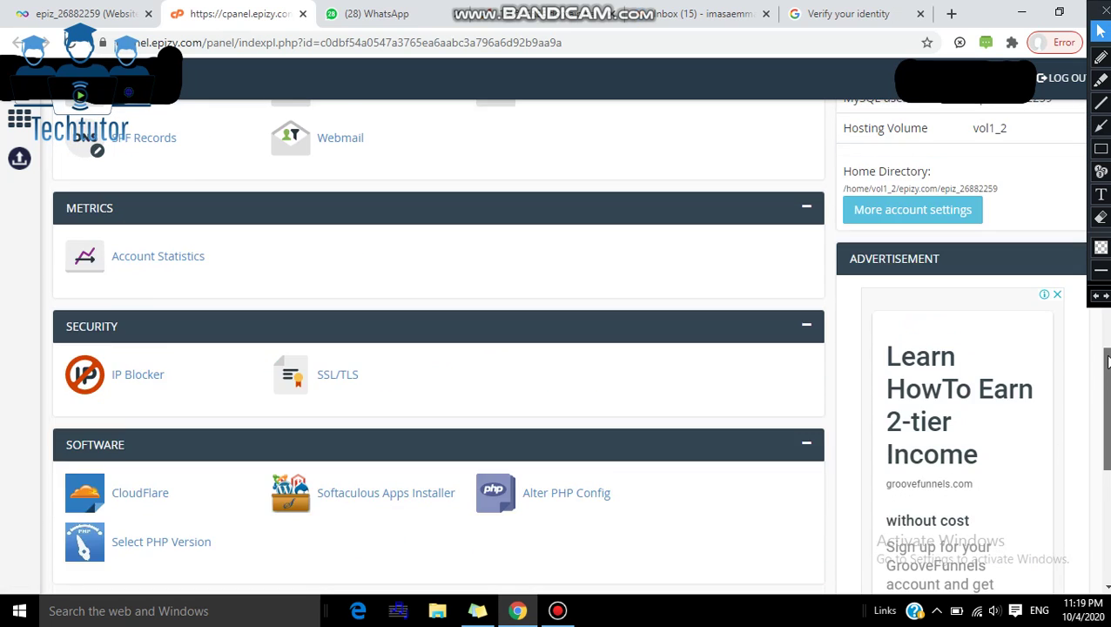
pyautogui.scroll(4, 1107, 374)
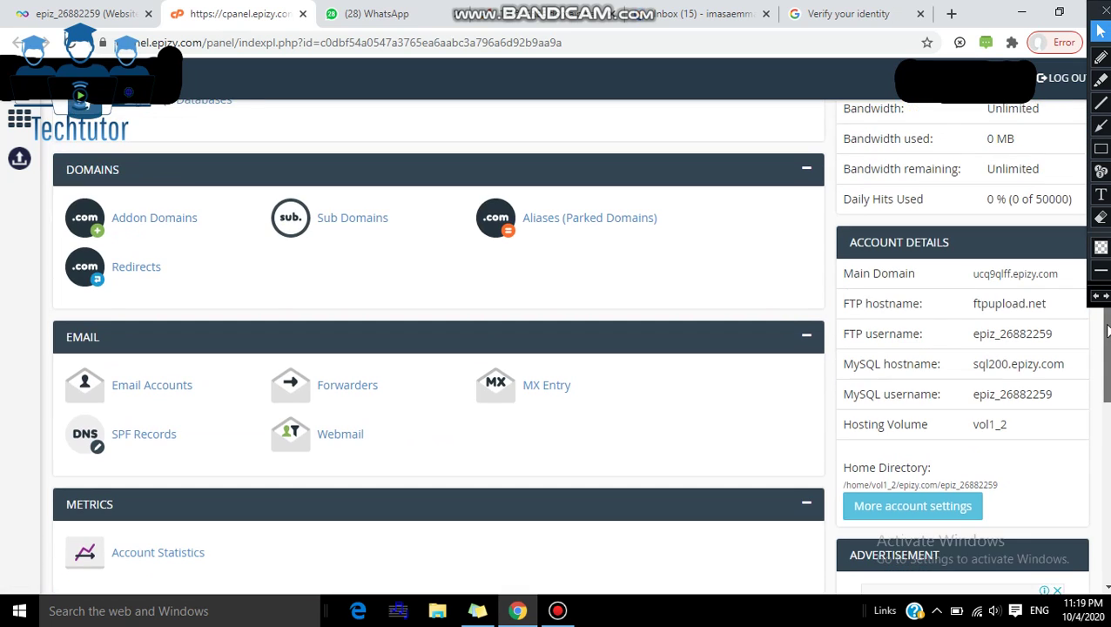
pyautogui.scroll(-7, 1088, 242)
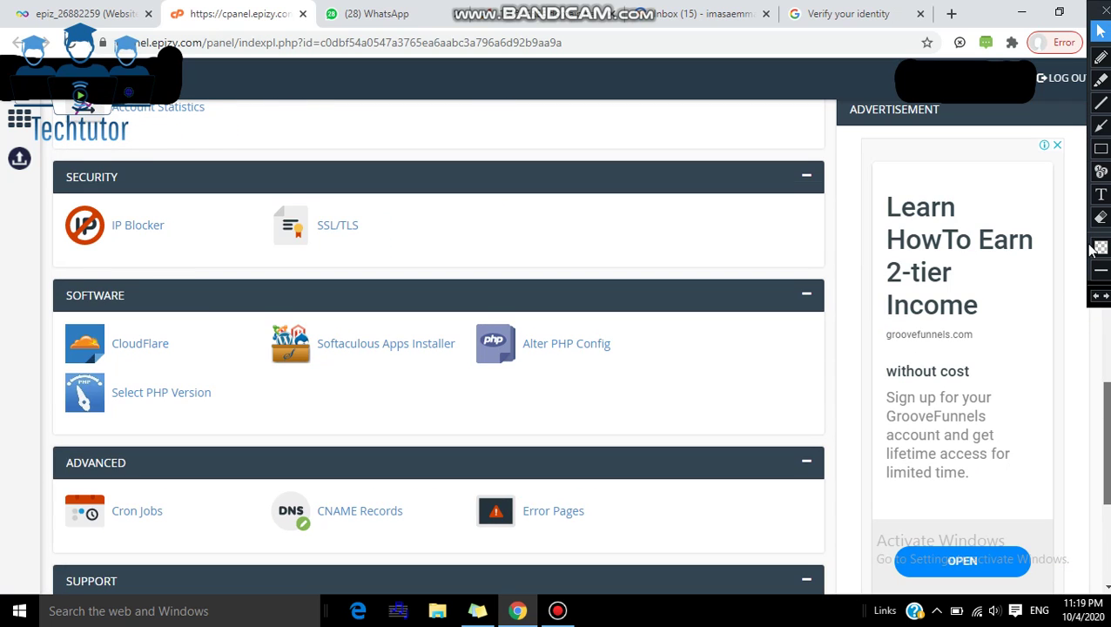
pyautogui.scroll(11, 1089, 242)
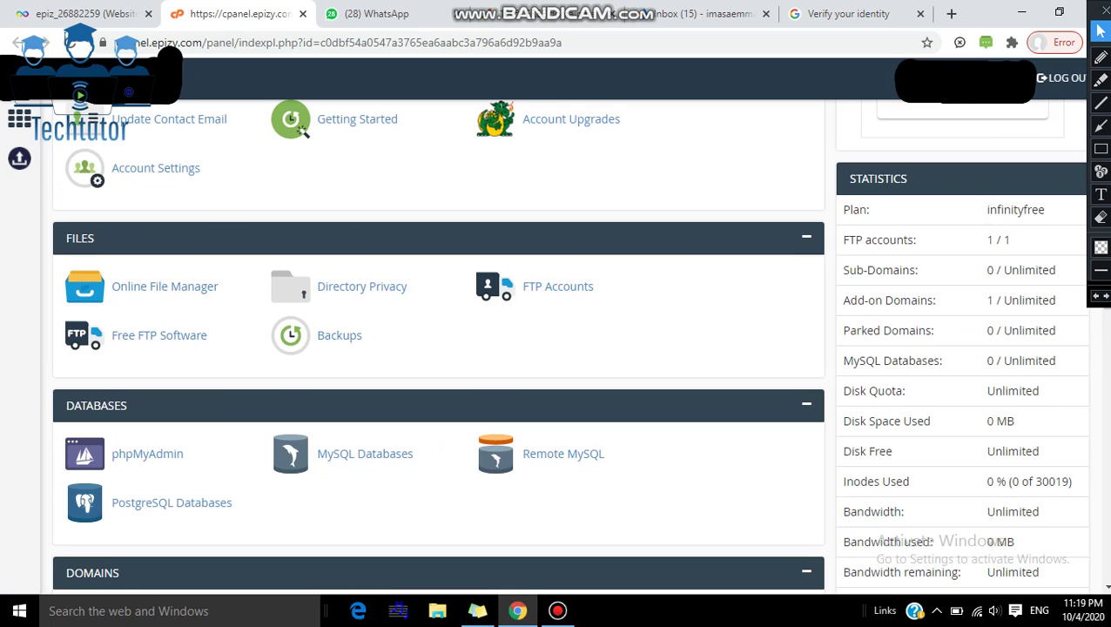
pyautogui.scroll(-10, 1105, 440)
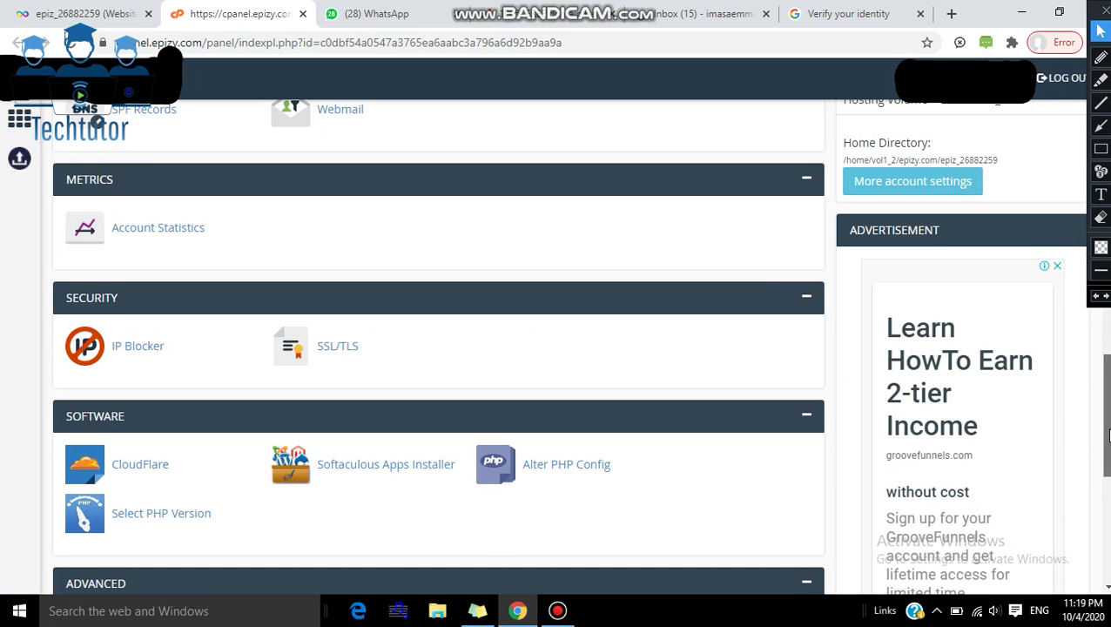
pyautogui.scroll(-3, 1107, 440)
pyautogui.scroll(2, 871, 453)
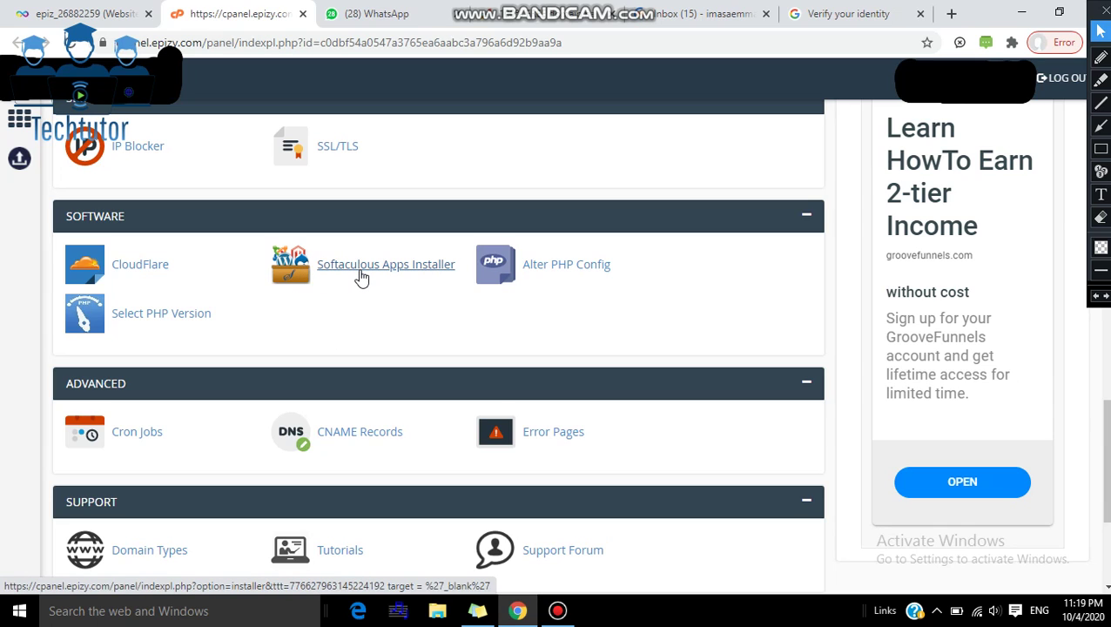
# Step: Launch the Softaculous Apps Installer and browse down its script catalogue
pyautogui.click(360, 274)
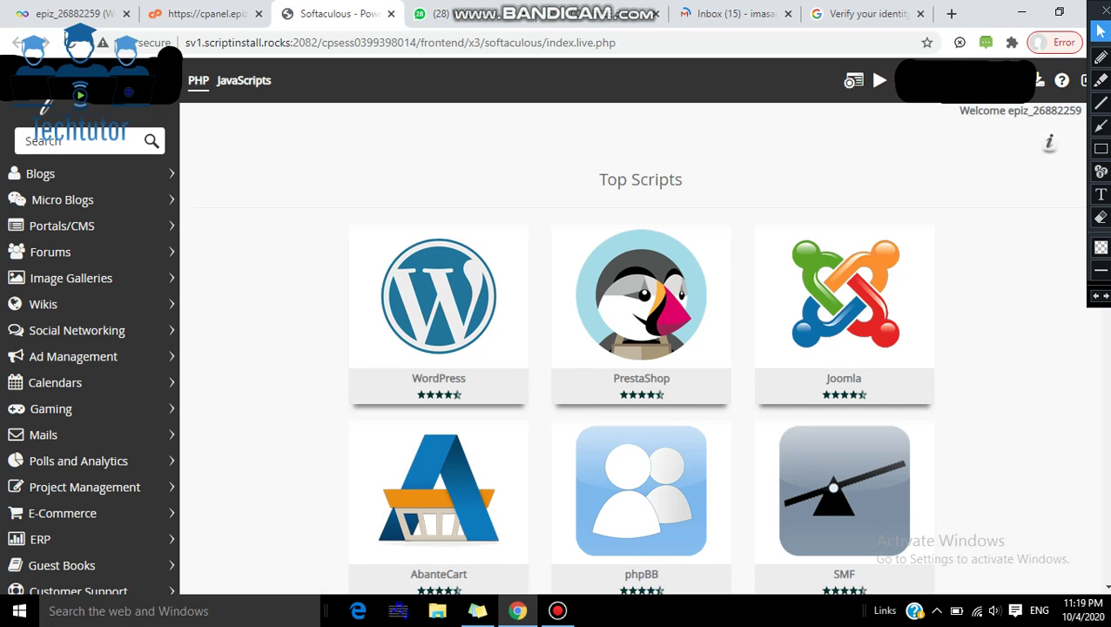
pyautogui.scroll(-5, 952, 500)
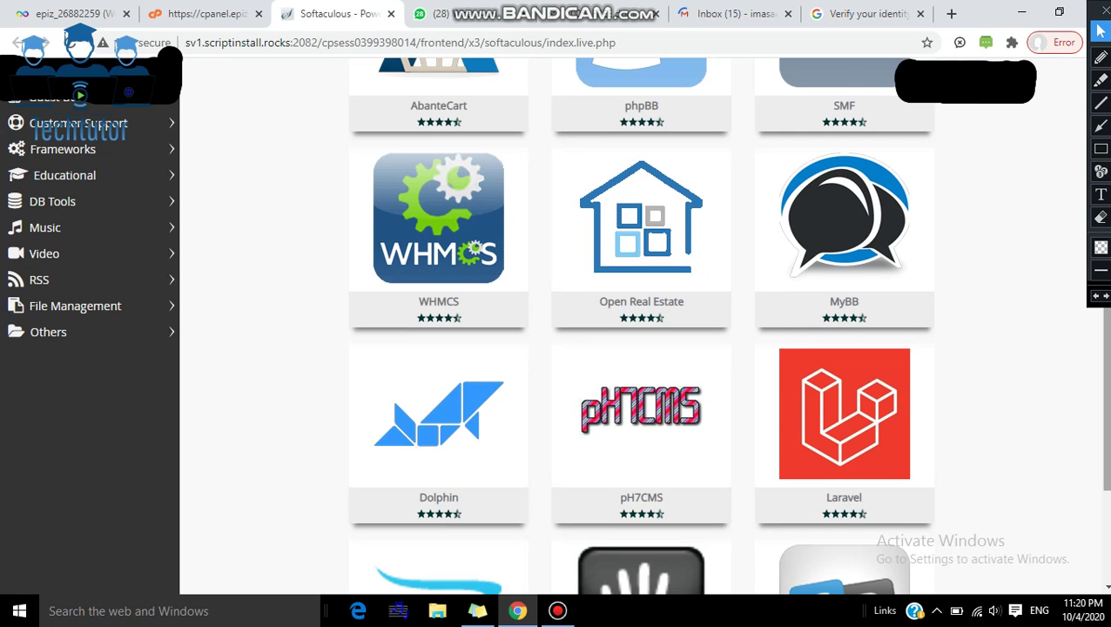
pyautogui.scroll(-1, 887, 365)
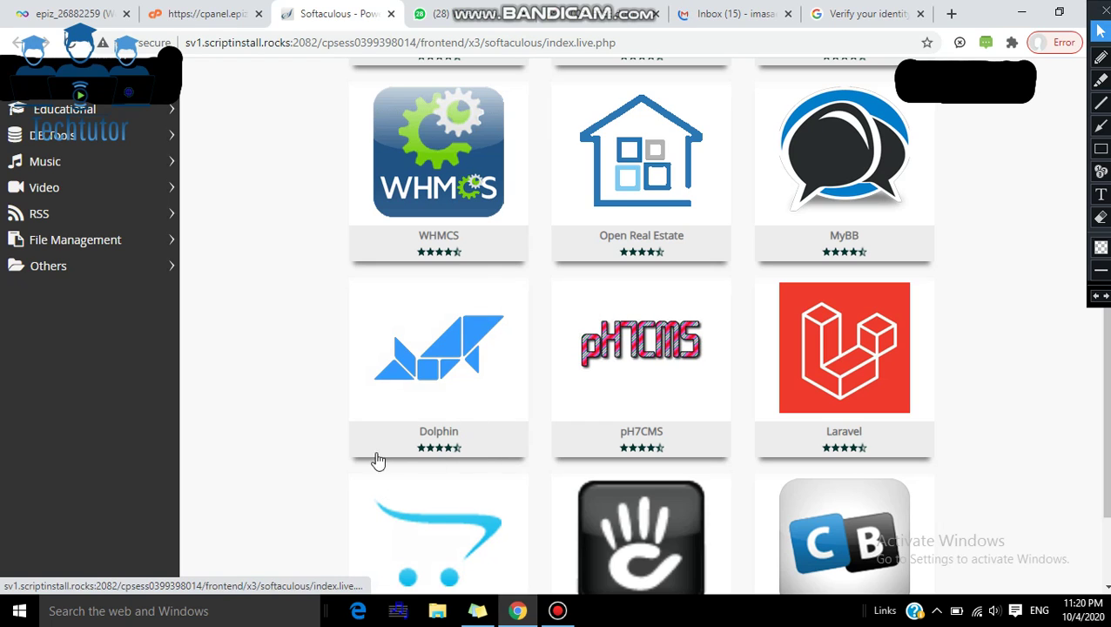
pyautogui.moveTo(424, 426)
# Step: Return to Top Scripts and reveal Install, Demo and Overview on the WordPress card
pyautogui.scroll(3, 1086, 275)
pyautogui.scroll(2, 1085, 275)
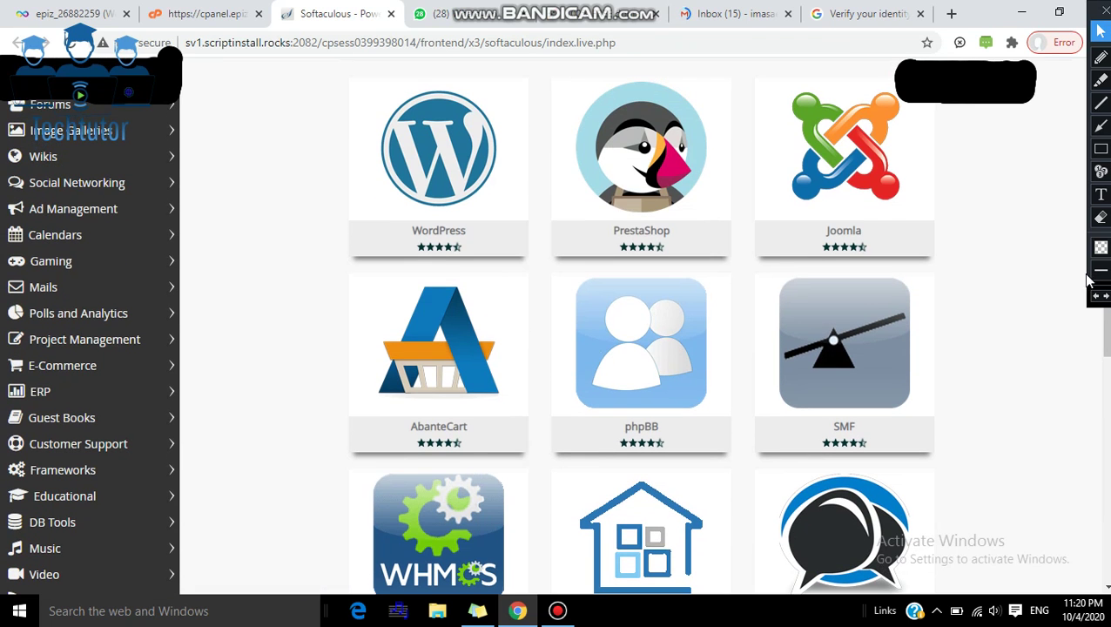
pyautogui.scroll(1, 1102, 333)
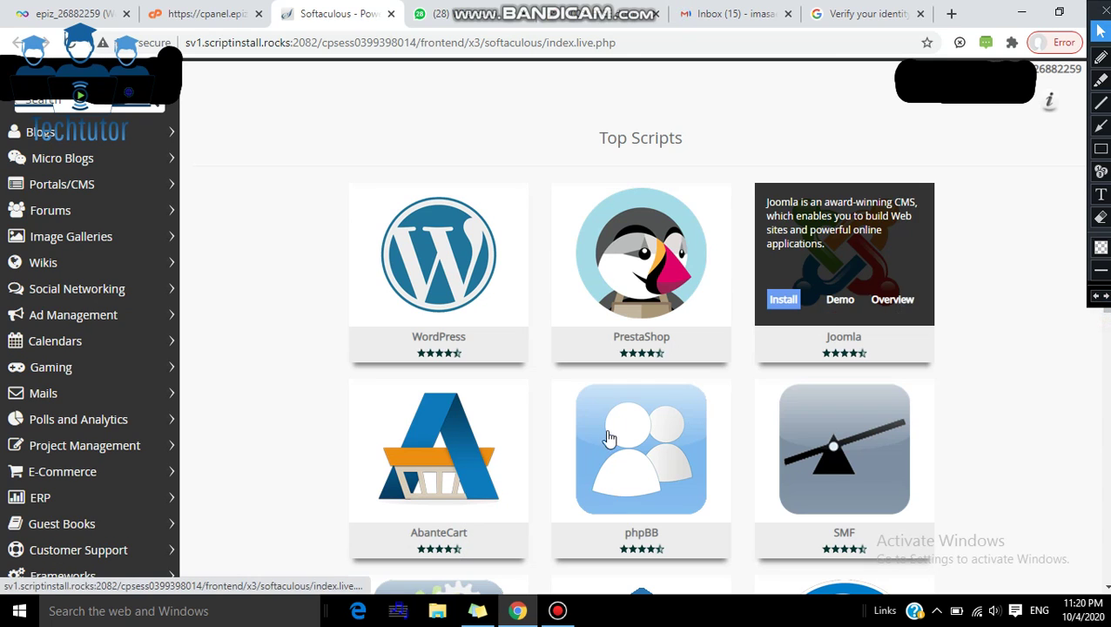
pyautogui.moveTo(588, 427)
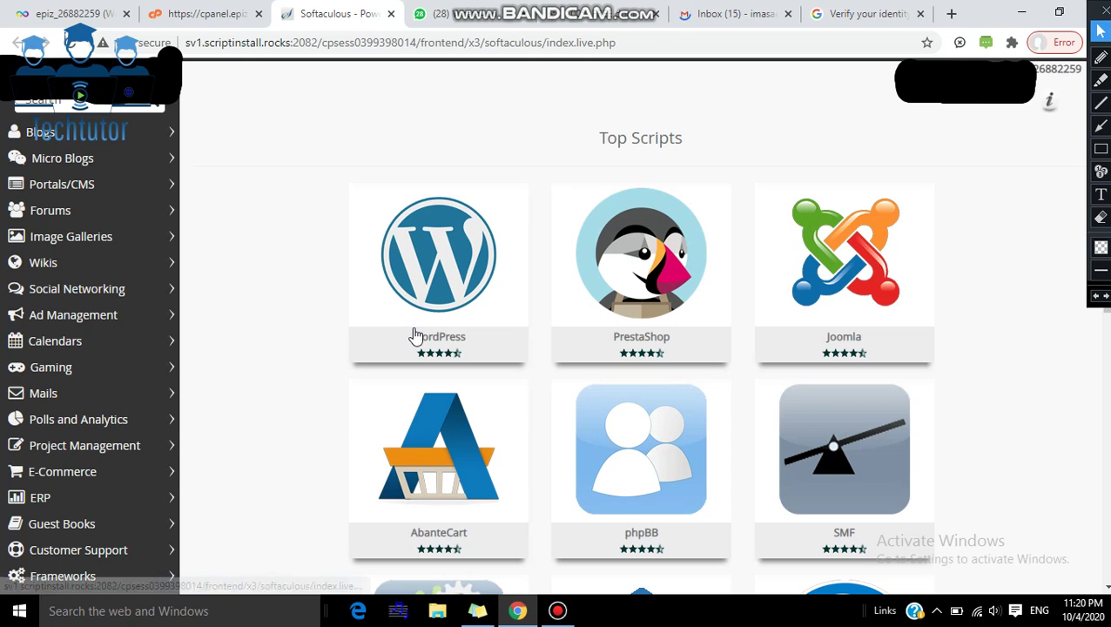
pyautogui.moveTo(444, 307)
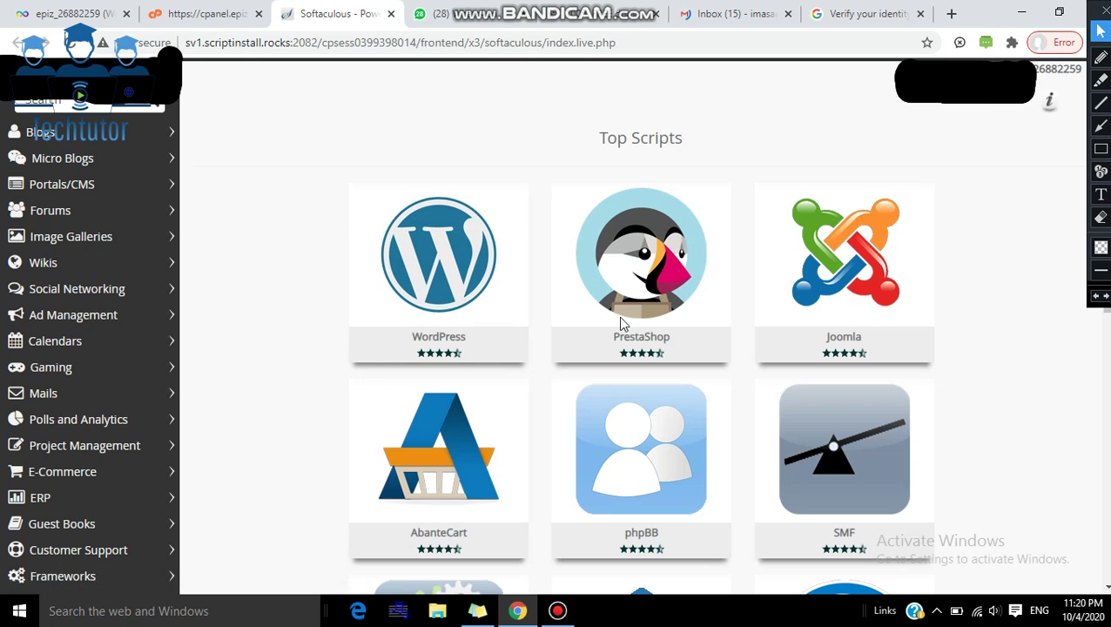
pyautogui.moveTo(433, 383)
pyautogui.moveTo(500, 311)
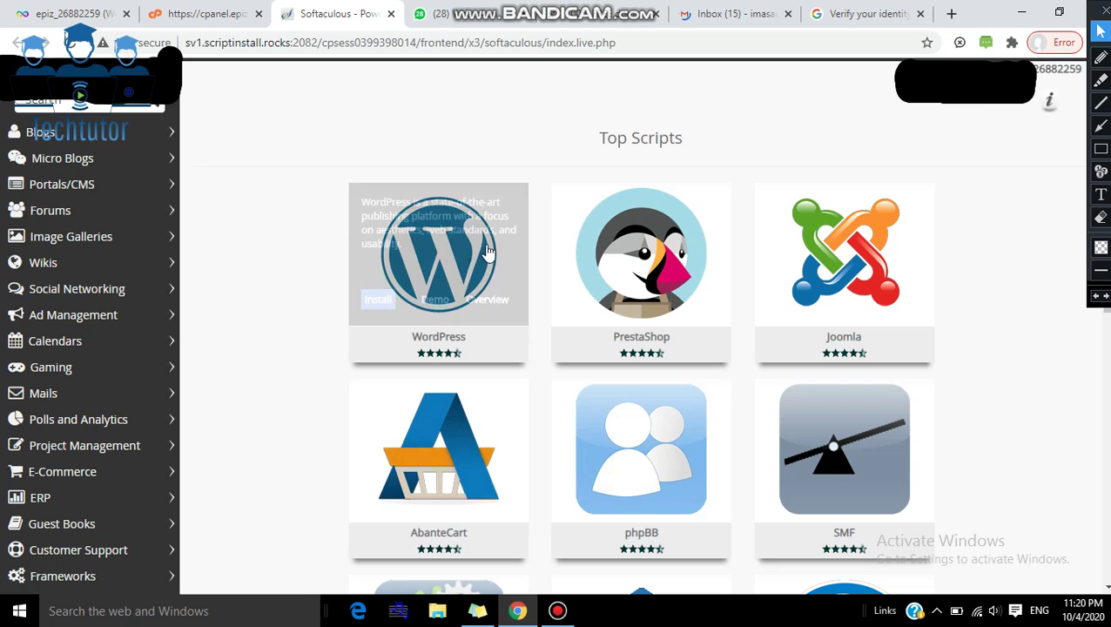
# Step: Open the WordPress installation form in Softaculous
pyautogui.click(380, 300)
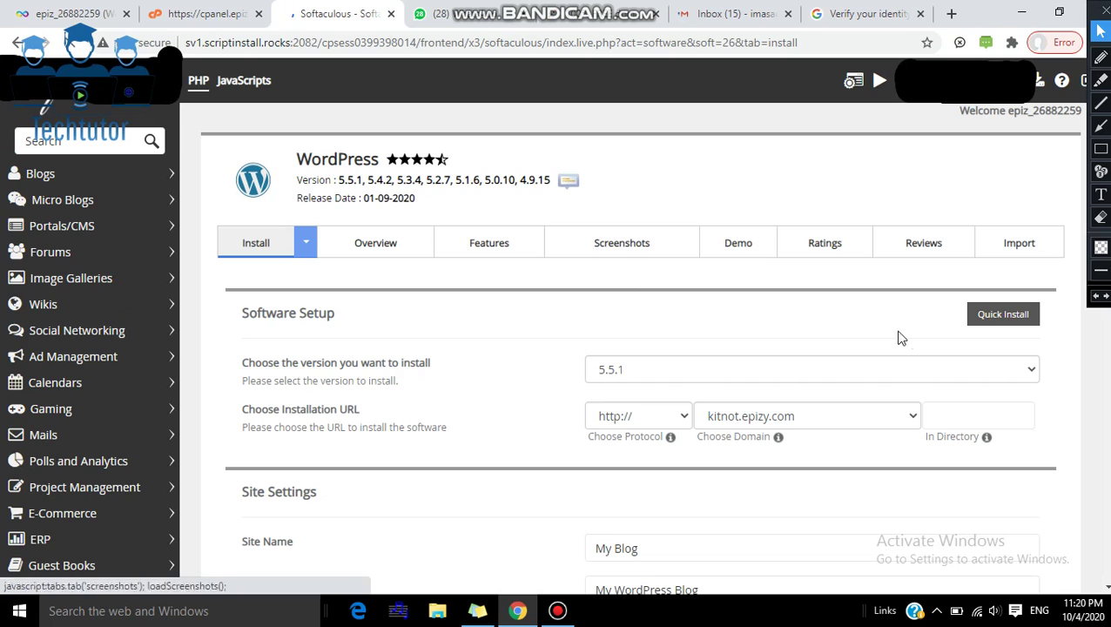
pyautogui.scroll(-5, 635, 348)
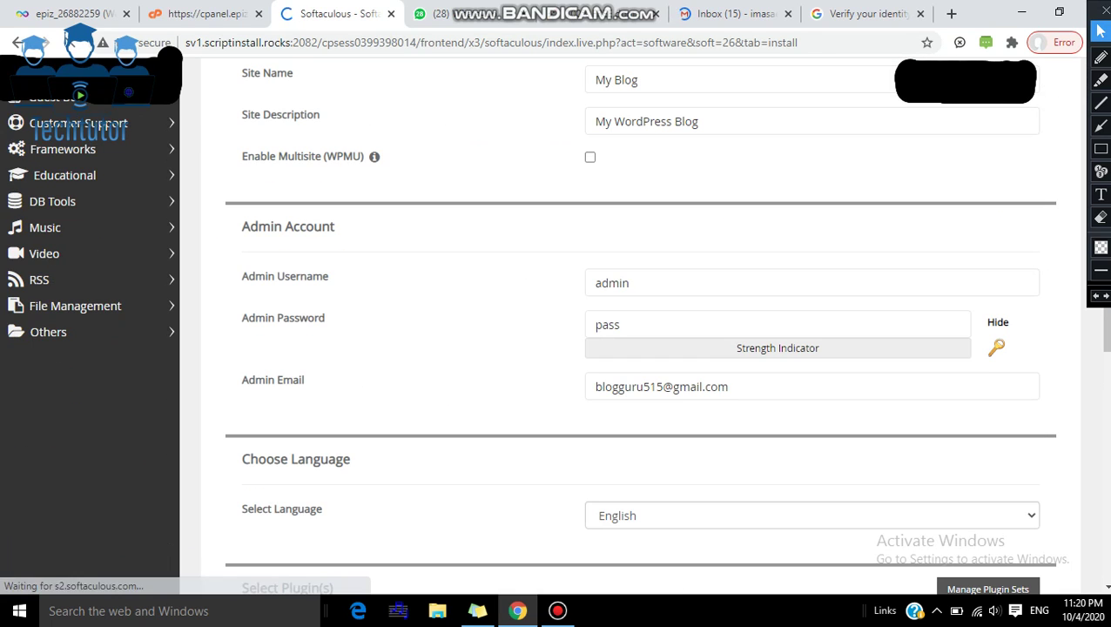
pyautogui.click(836, 376)
pyautogui.click(802, 291)
pyautogui.click(1102, 297)
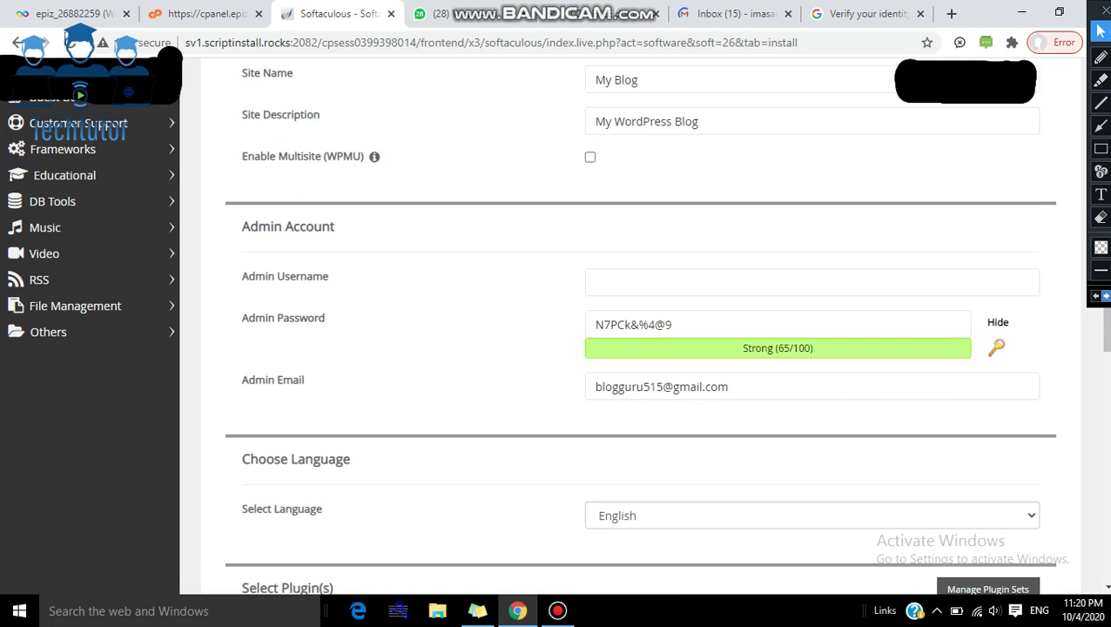
pyautogui.moveTo(1104, 329); pyautogui.dragTo(1105, 215)
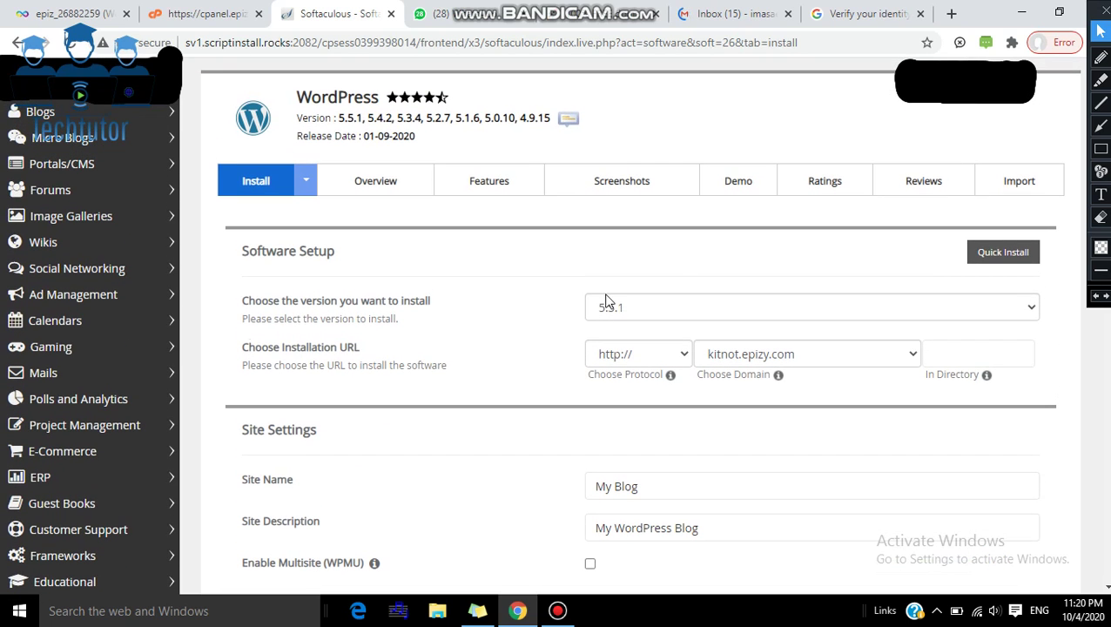
pyautogui.click(664, 309)
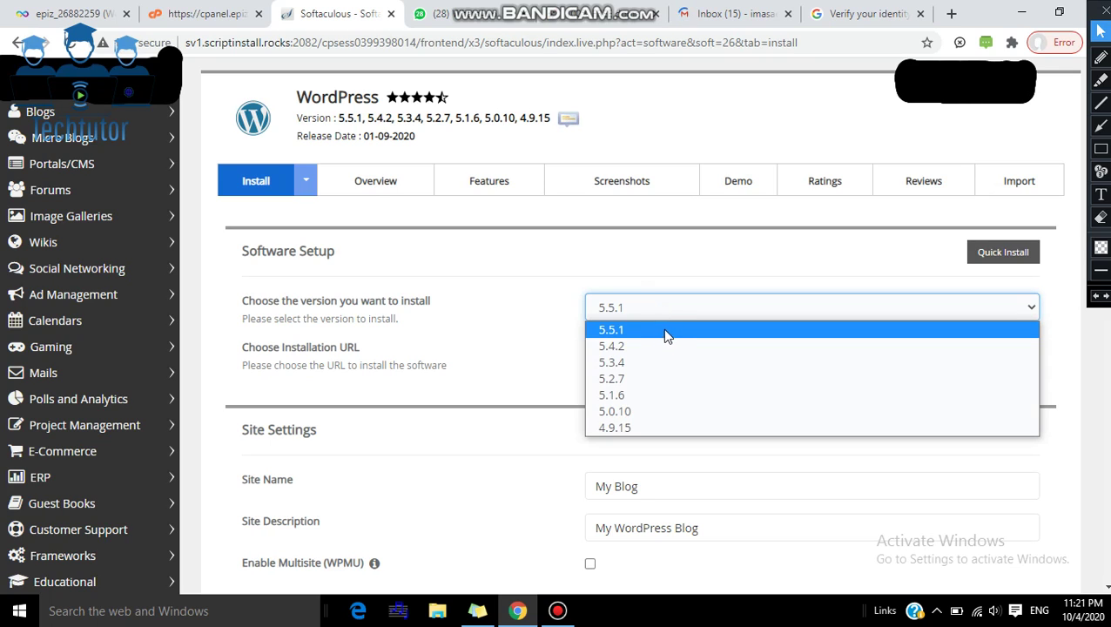
pyautogui.click(667, 330)
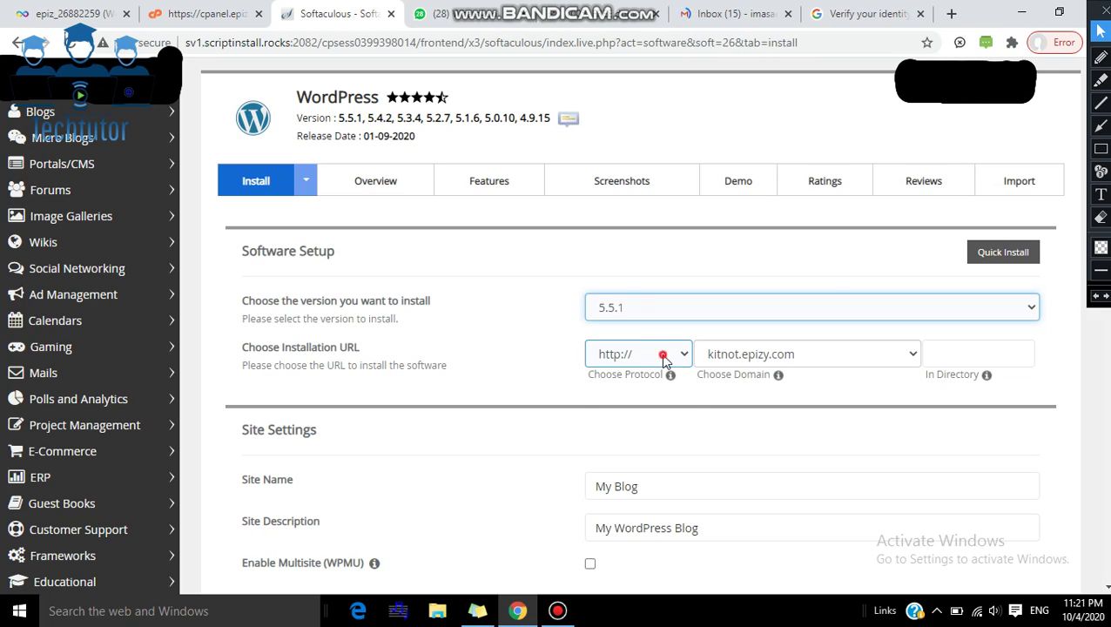
pyautogui.click(661, 354)
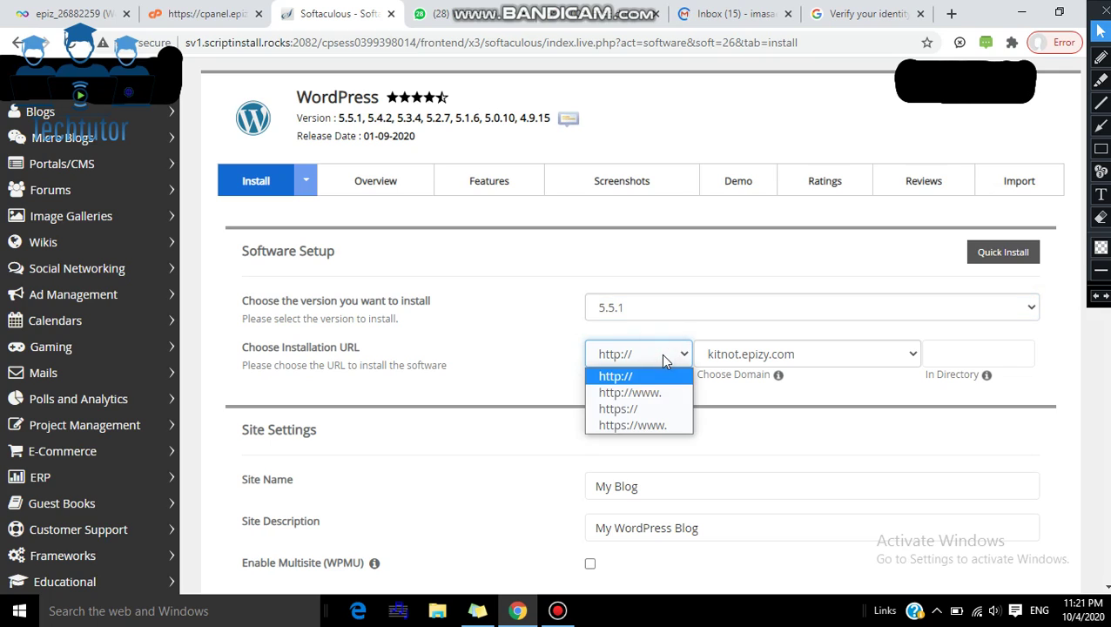
pyautogui.click(630, 393)
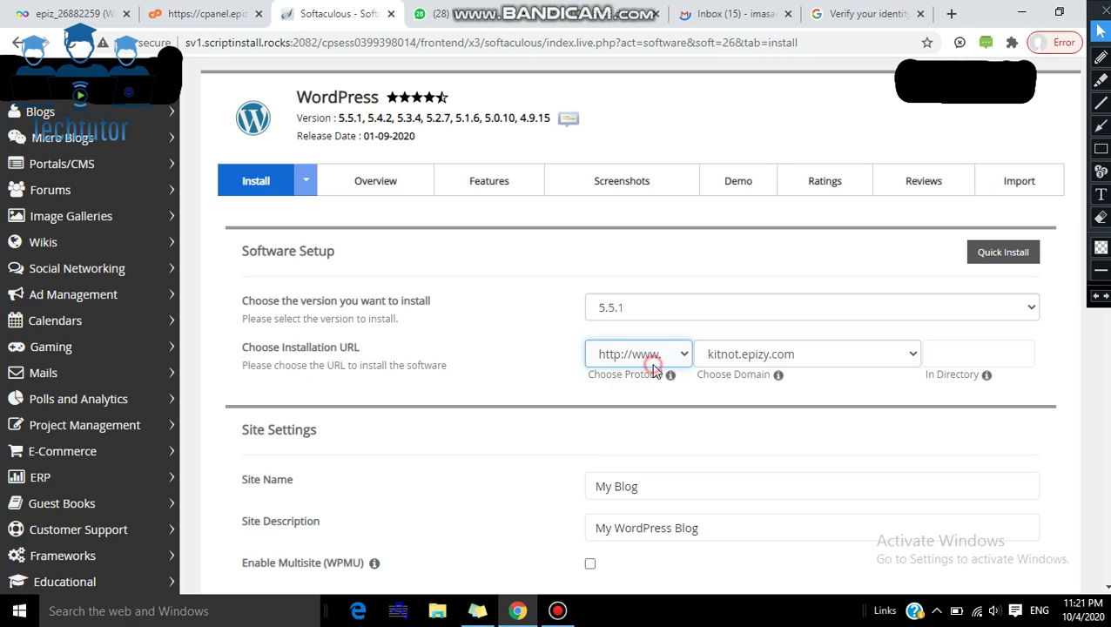
pyautogui.click(648, 365)
pyautogui.click(647, 379)
pyautogui.click(668, 356)
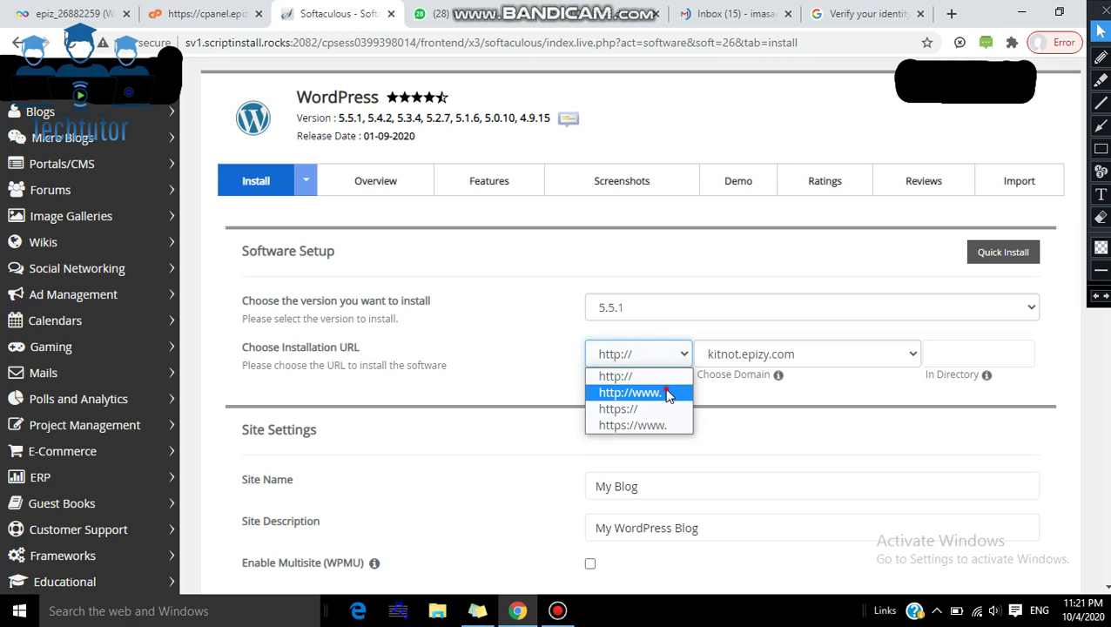
pyautogui.click(668, 392)
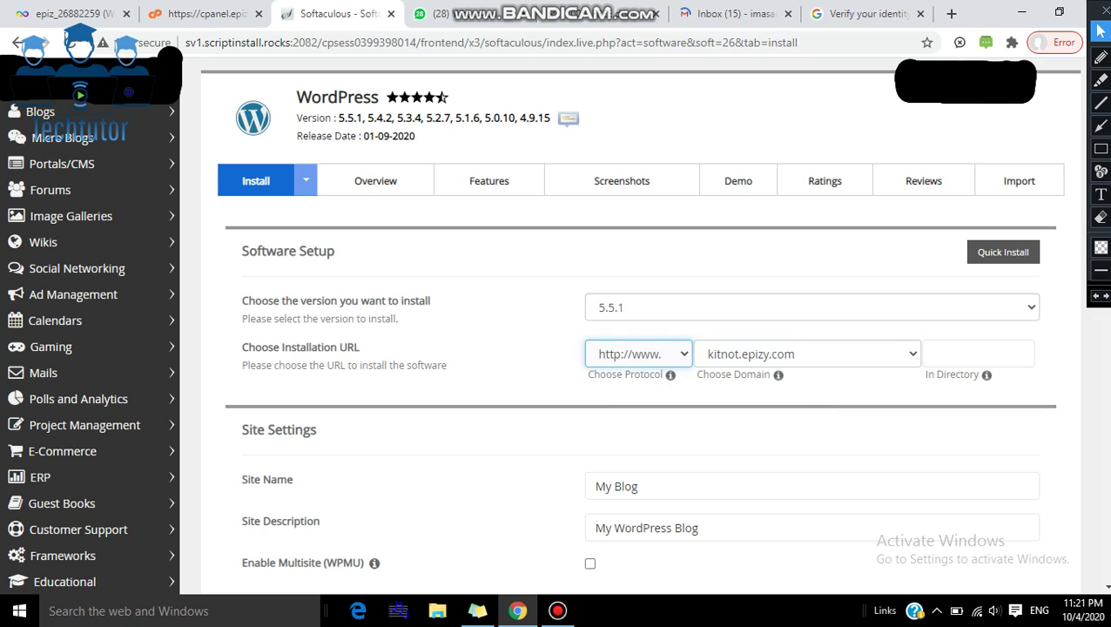
# Step: Review the Site Name field, leaving it as 'My Blog'
pyautogui.scroll(-5, 640, 348)
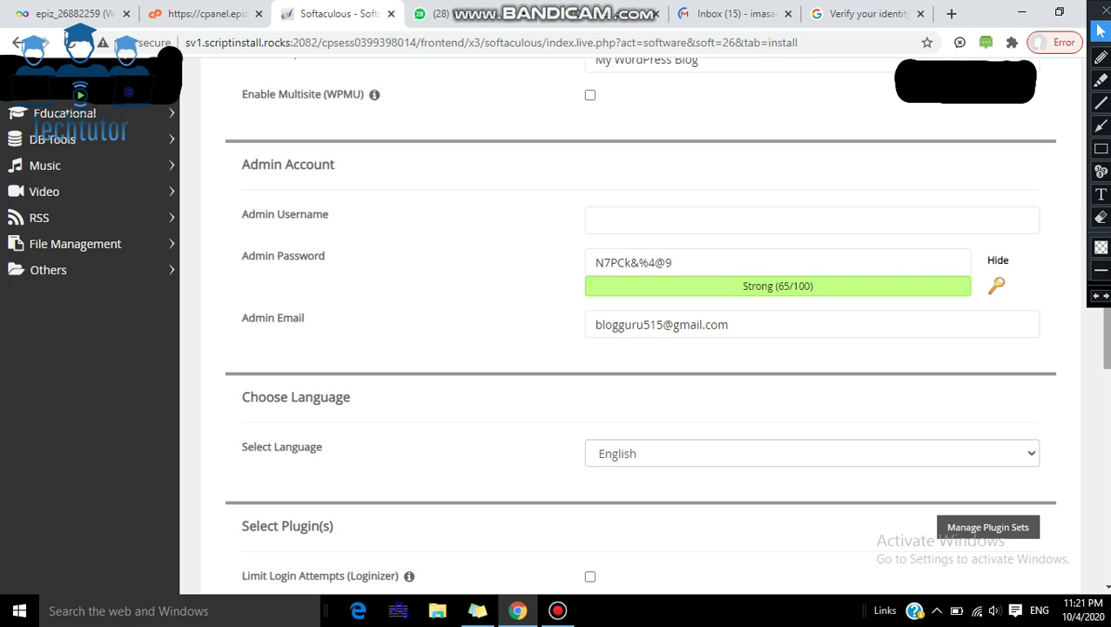
pyautogui.scroll(2, 999, 243)
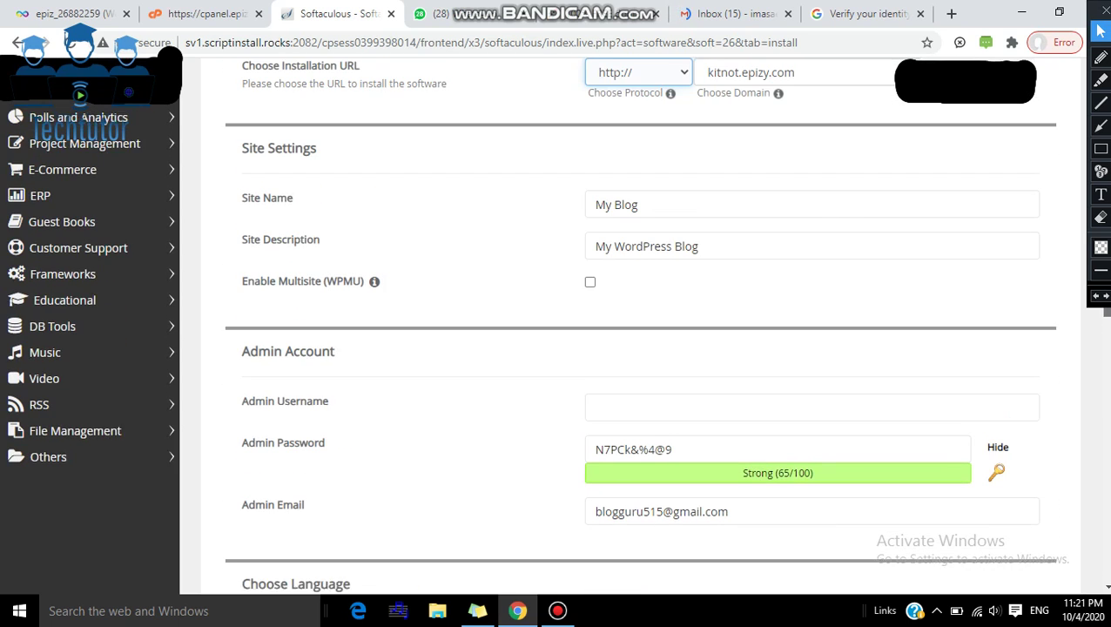
pyautogui.click(771, 209)
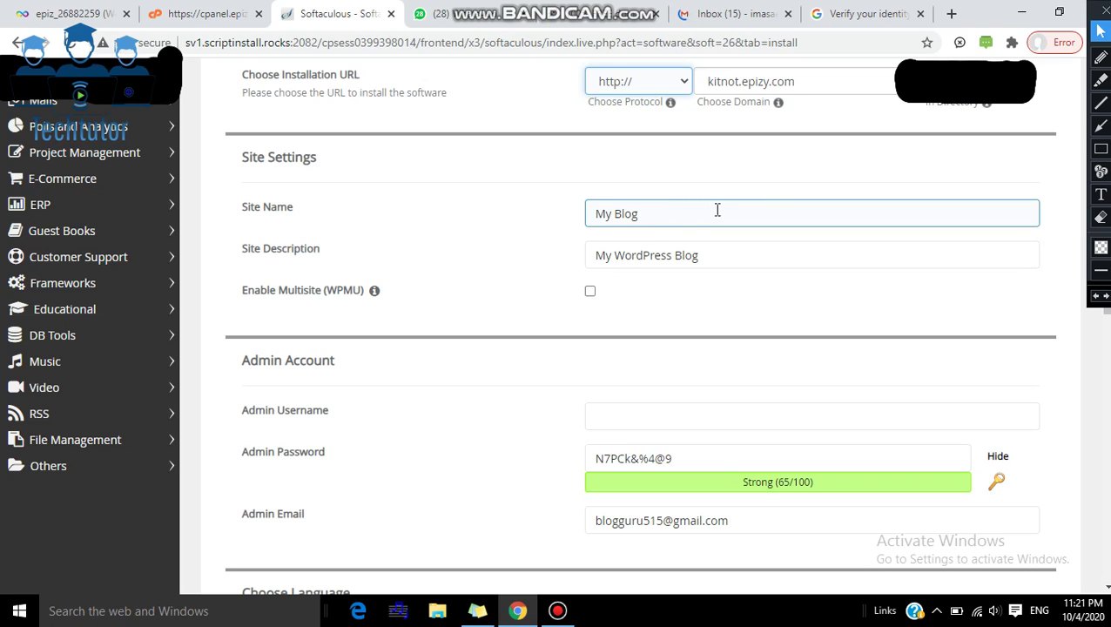
pyautogui.click(742, 289)
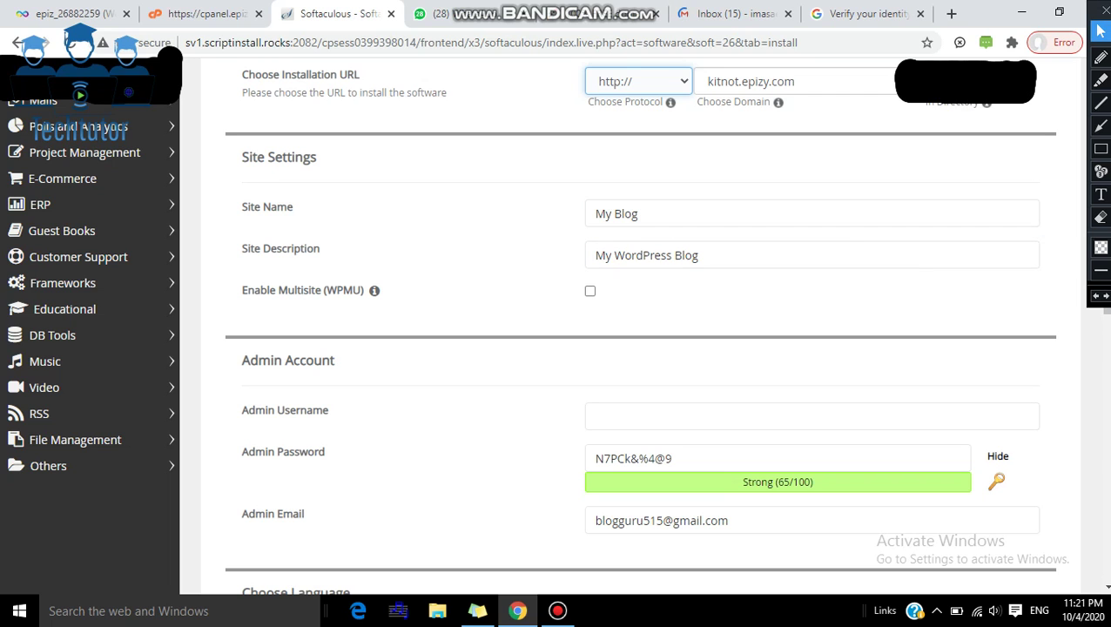
pyautogui.scroll(-5, 1092, 383)
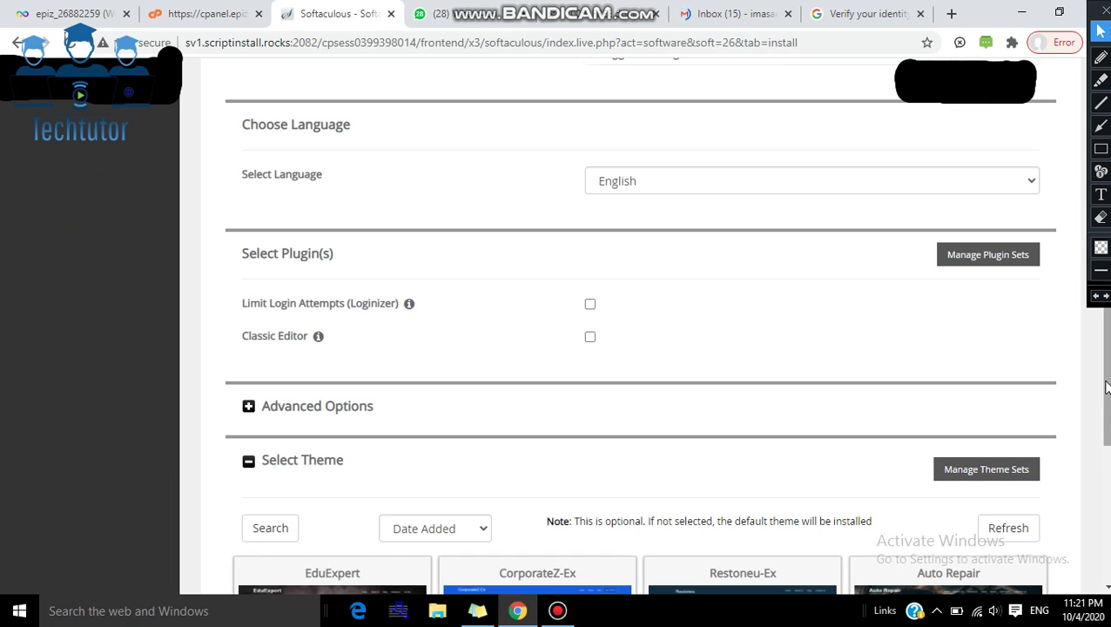
pyautogui.scroll(4, 746, 260)
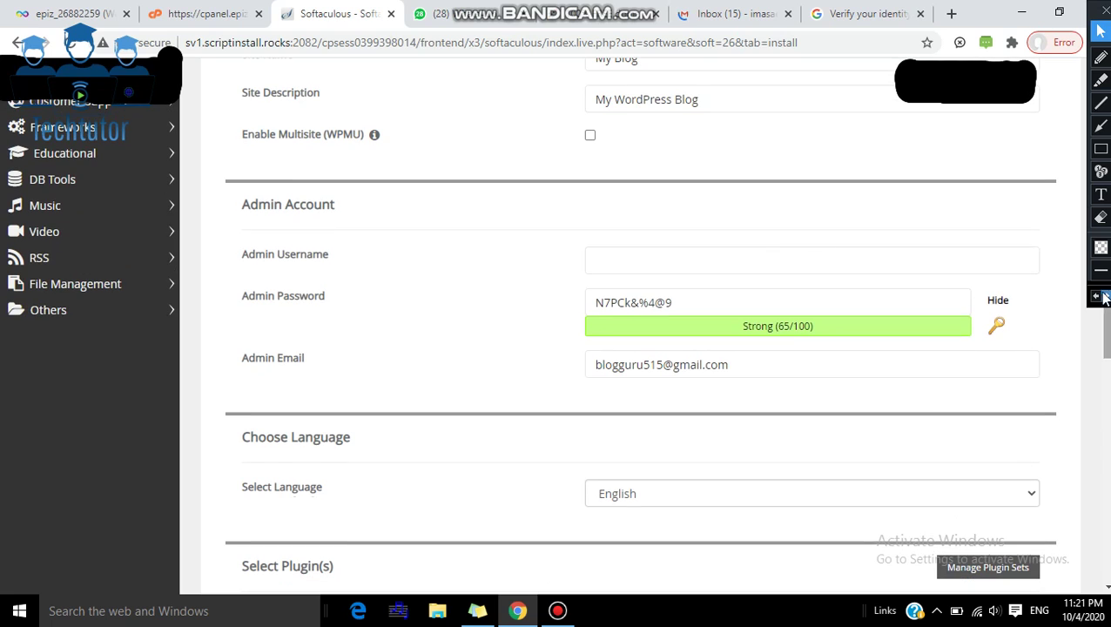
pyautogui.click(746, 259)
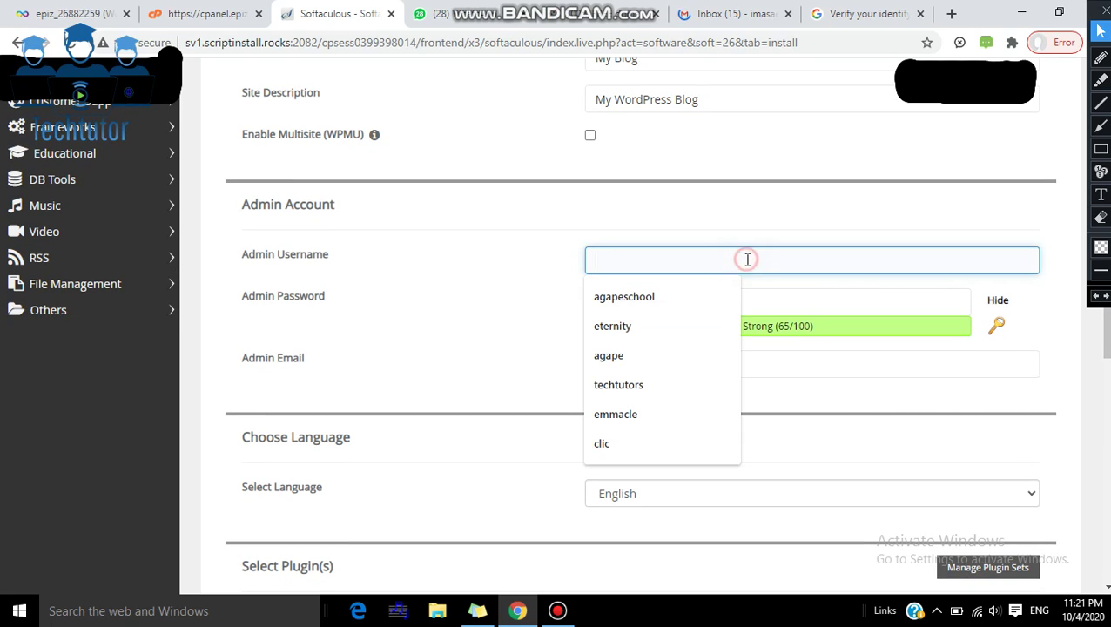
# Step: Enter the admin username and fill the admin e-mail from the saved autofill suggestion
pyautogui.click(739, 244)
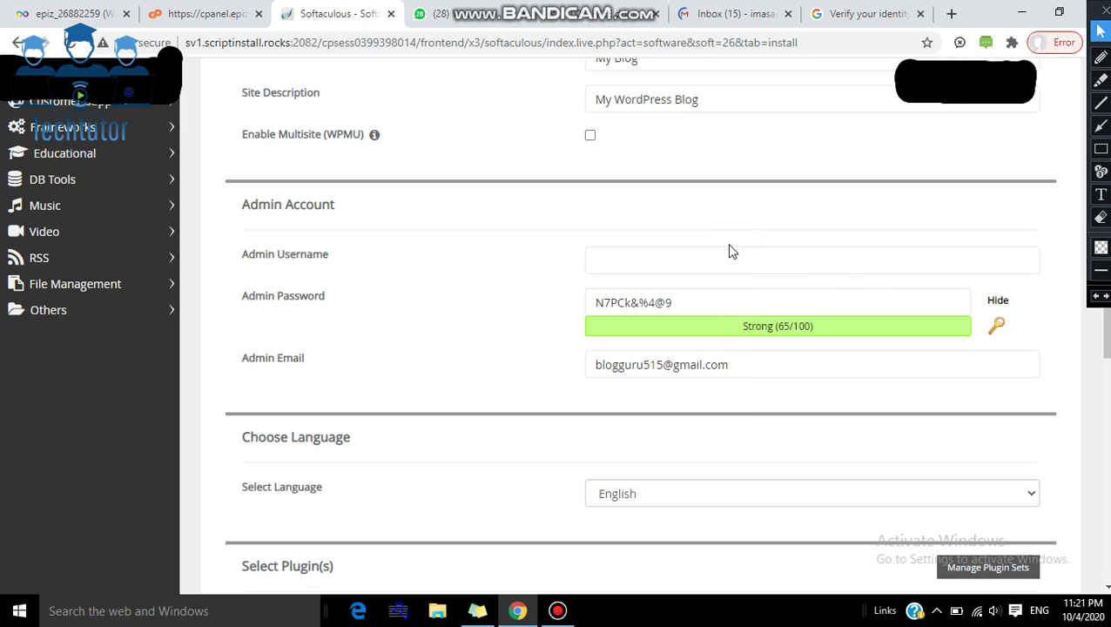
pyautogui.click(728, 252)
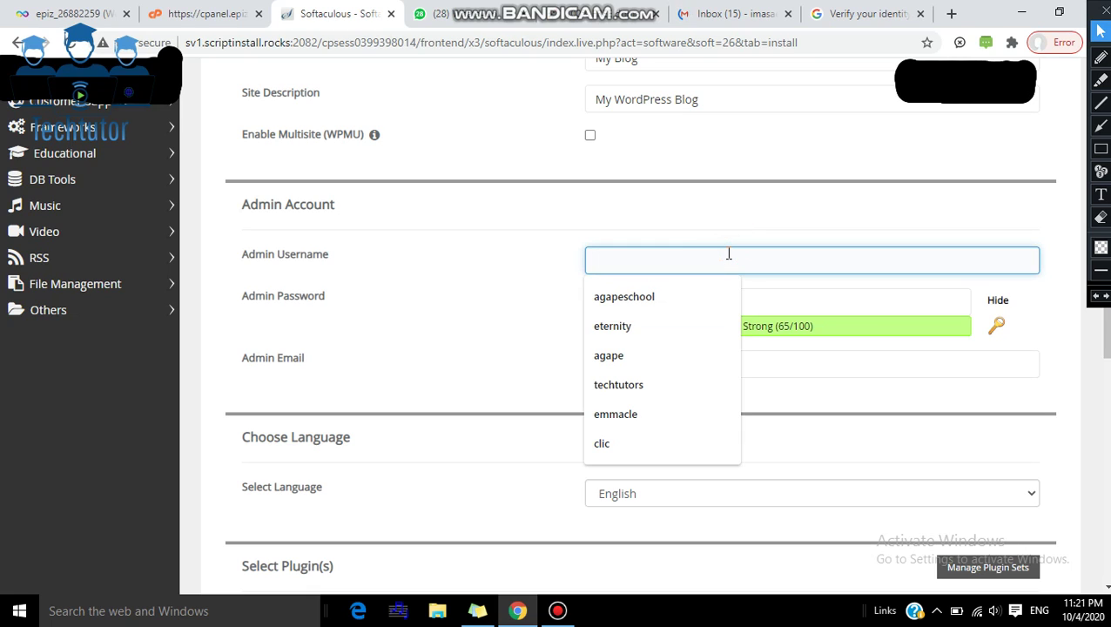
pyautogui.write('bloggur')
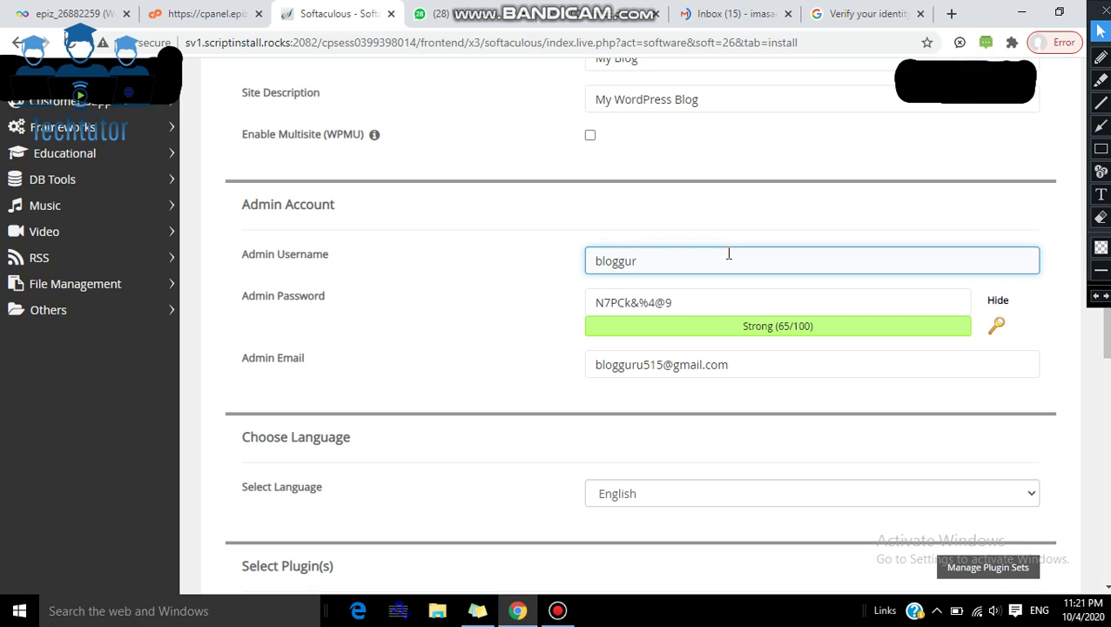
pyautogui.write('u')
pyautogui.click(746, 359)
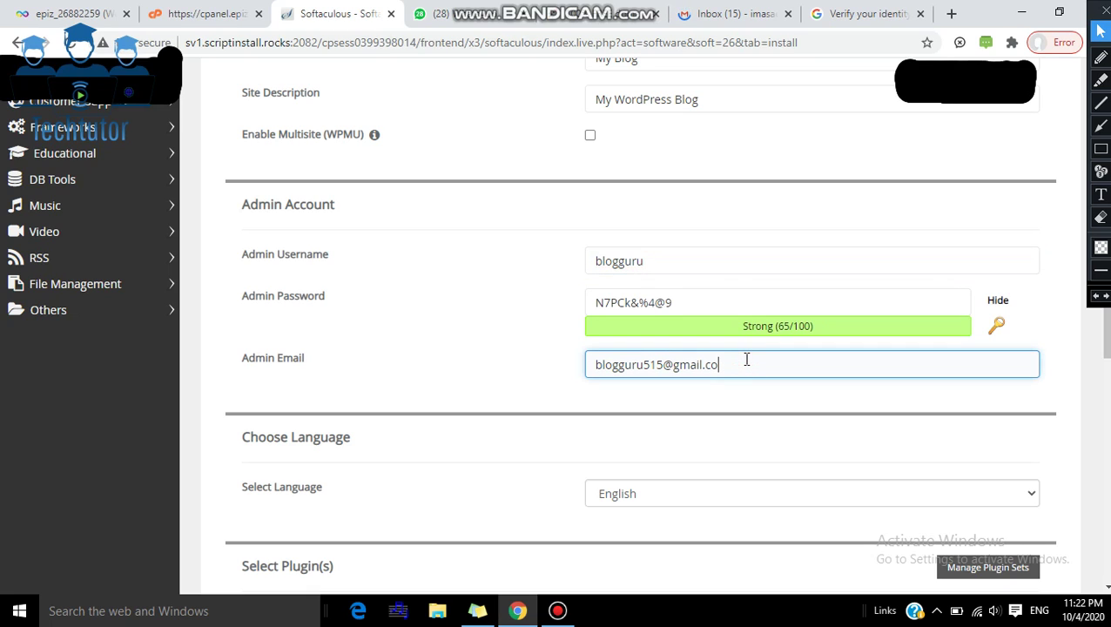
pyautogui.press('BackSpace')
pyautogui.press('BackSpace')
pyautogui.press('BackSpace')
pyautogui.press('BackSpace')
pyautogui.press('BackSpace')
pyautogui.press('BackSpace')
pyautogui.press('BackSpace')
pyautogui.press('BackSpace')
pyautogui.press('BackSpace')
pyautogui.press('BackSpace')
pyautogui.press('BackSpace')
pyautogui.press('BackSpace')
pyautogui.press('BackSpace')
pyautogui.press('BackSpace')
pyautogui.press('BackSpace')
pyautogui.press('BackSpace')
pyautogui.press('BackSpace')
pyautogui.press('BackSpace')
pyautogui.press('BackSpace')
pyautogui.press('BackSpace')
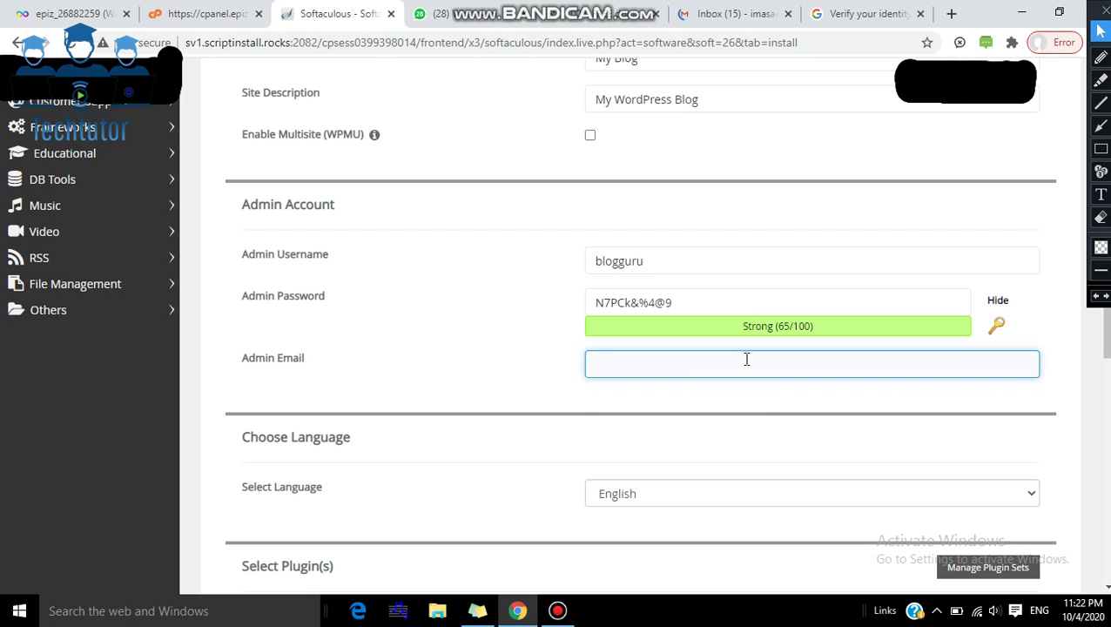
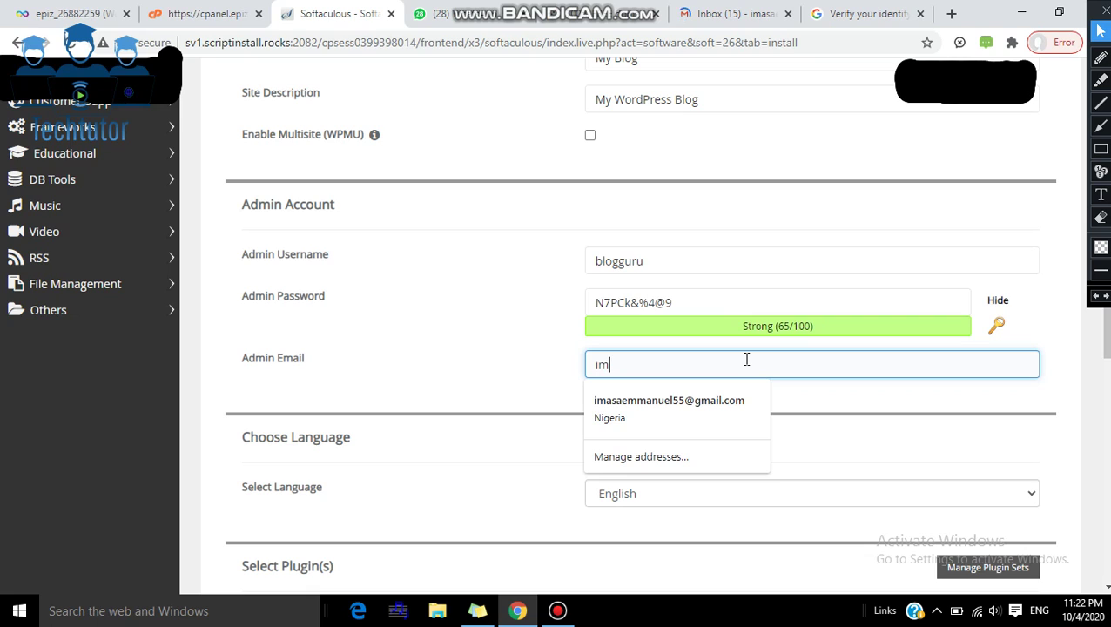
pyautogui.click(731, 402)
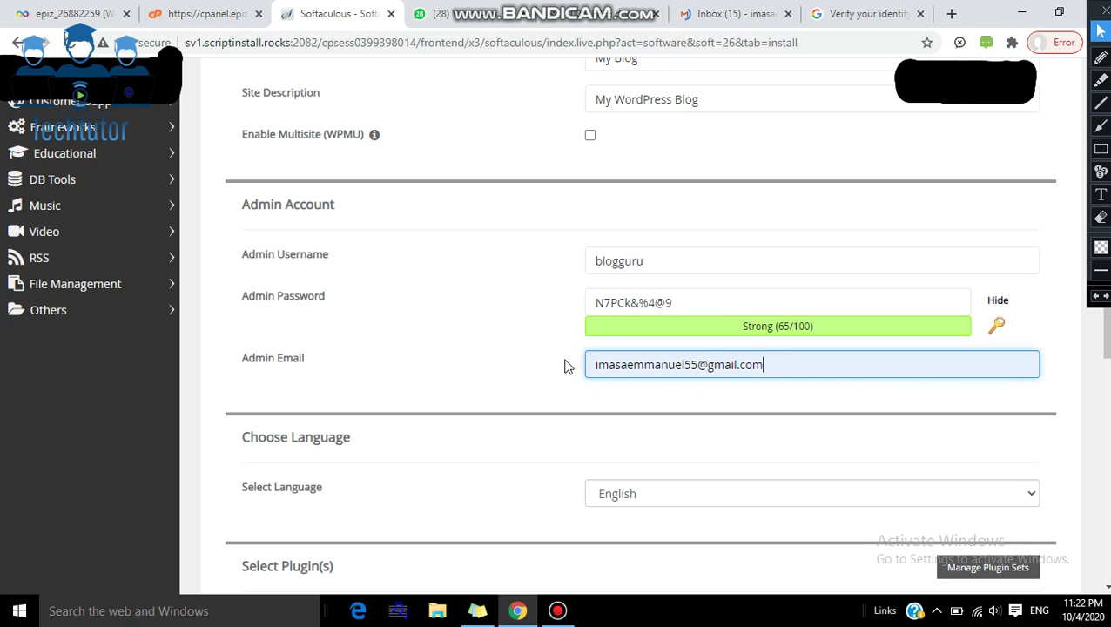
pyautogui.click(697, 304)
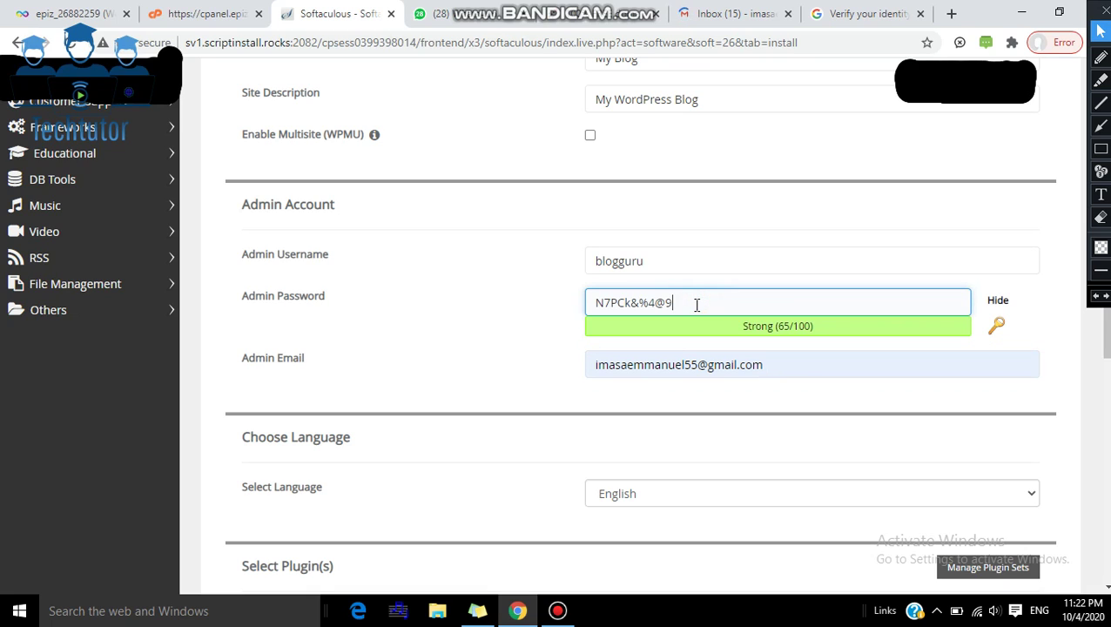
# Step: Copy the generated admin password into a Sticky Notes note, then return to Chrome
pyautogui.moveTo(697, 304); pyautogui.dragTo(562, 315)
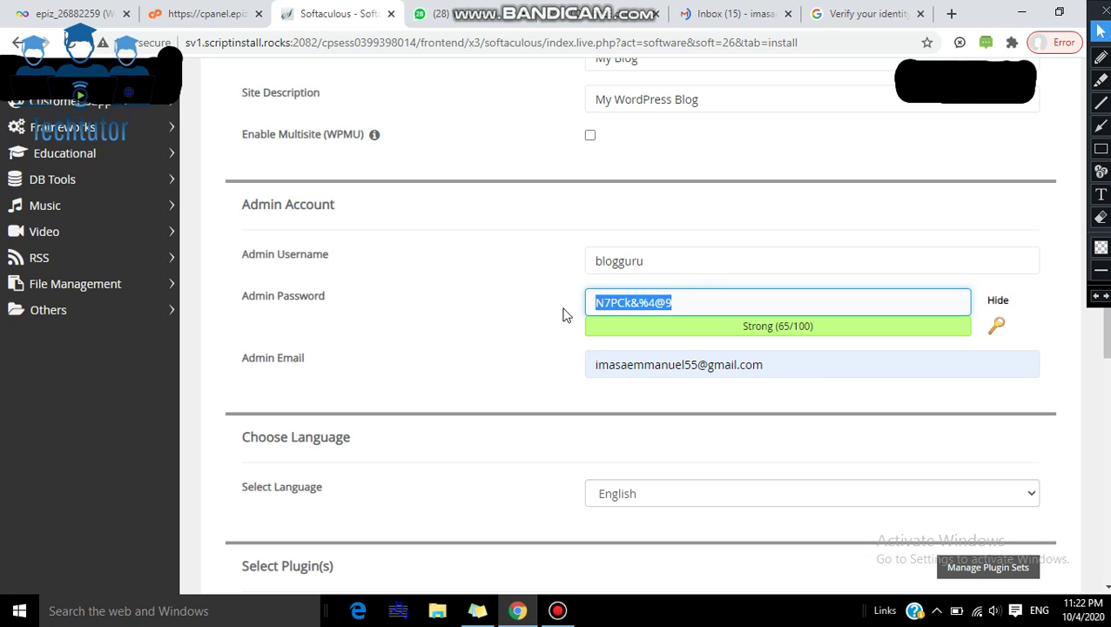
pyautogui.rightClick(605, 310)
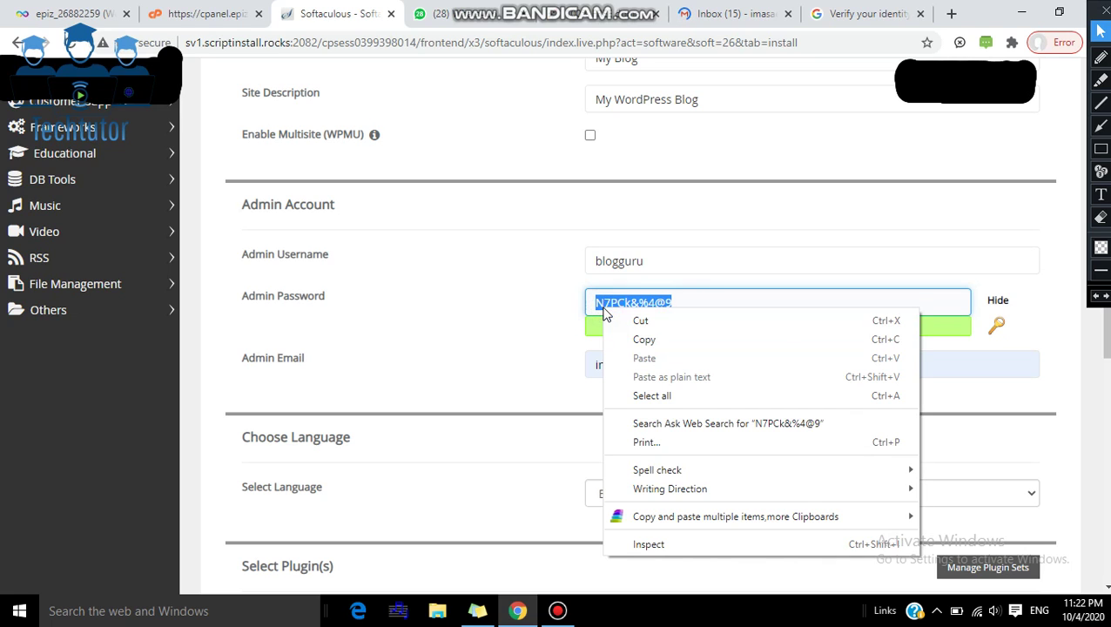
pyautogui.click(642, 340)
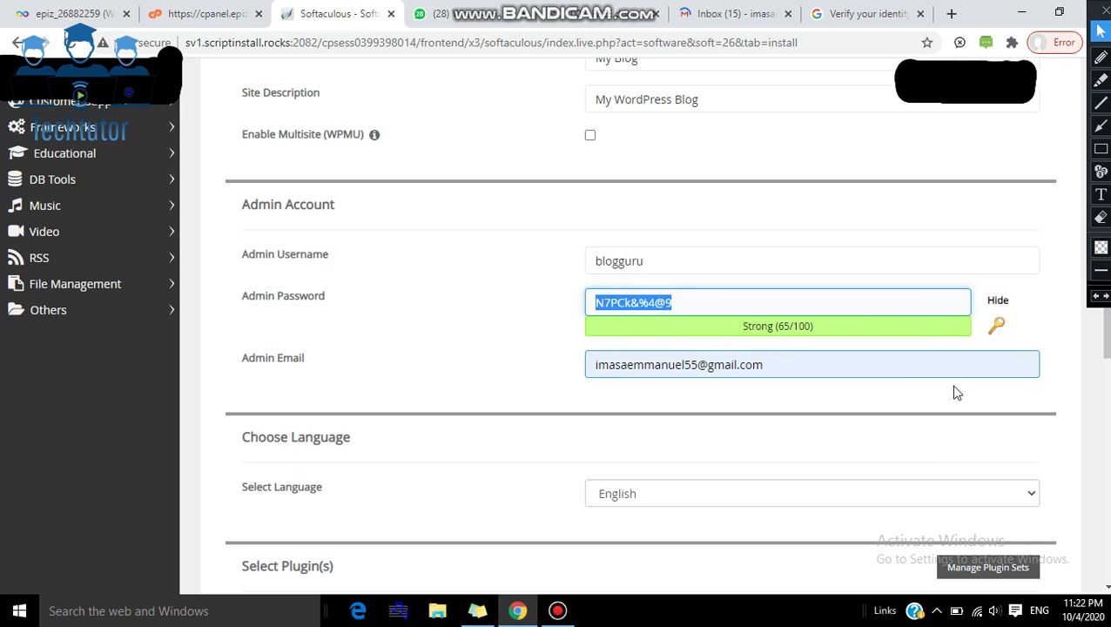
pyautogui.click(479, 612)
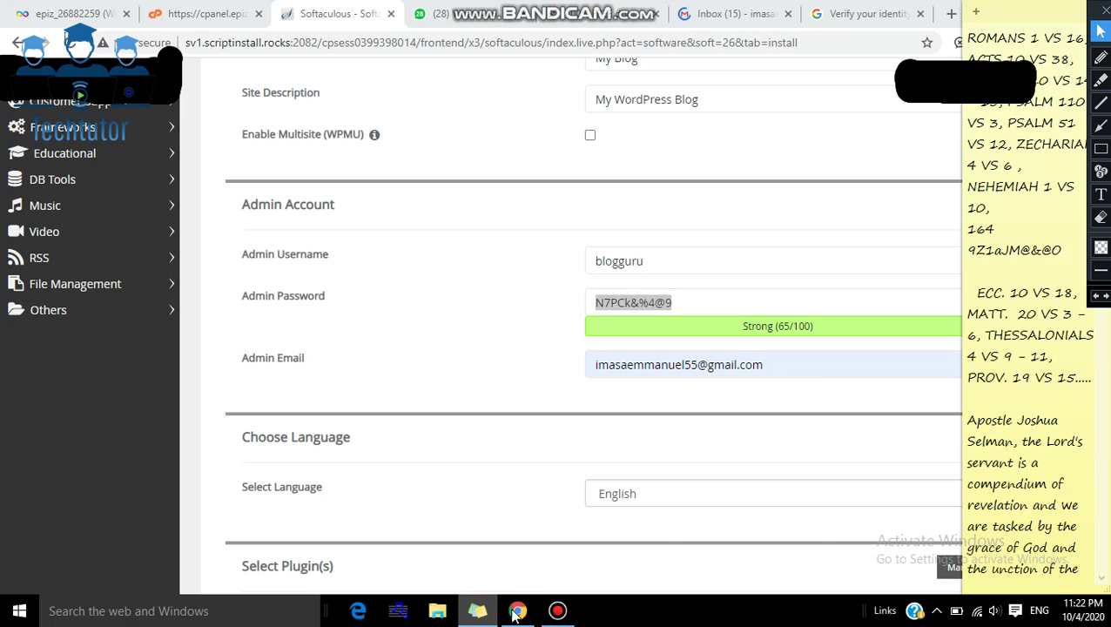
pyautogui.rightClick(972, 402)
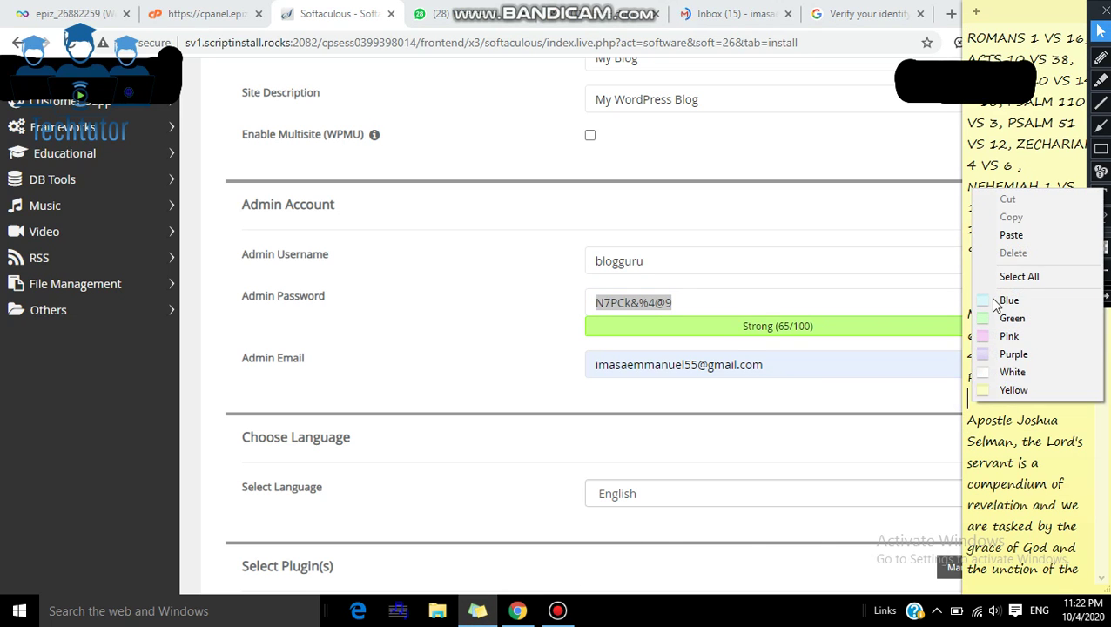
pyautogui.click(1011, 235)
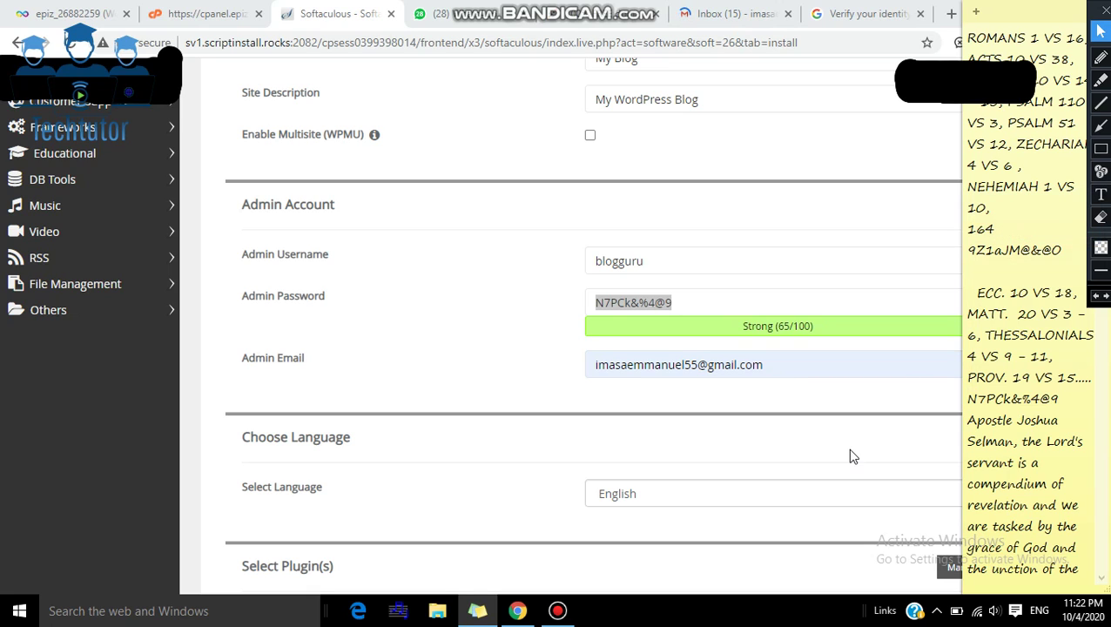
pyautogui.click(719, 396)
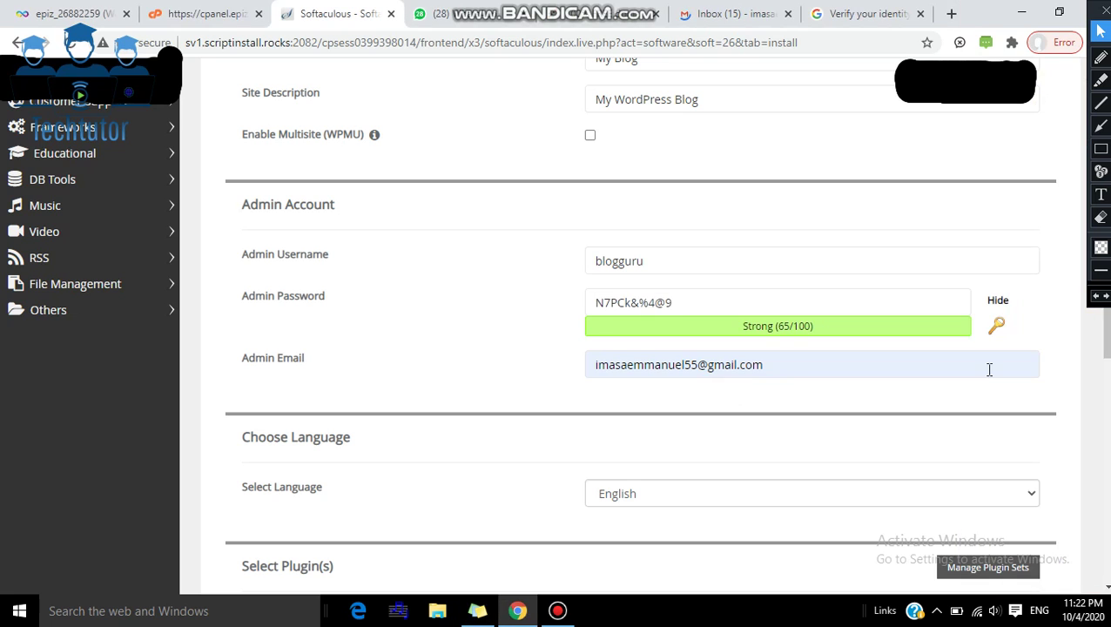
# Step: Keep the default theme and start the WordPress installation
pyautogui.scroll(-1, 986, 369)
pyautogui.scroll(-4, 583, 333)
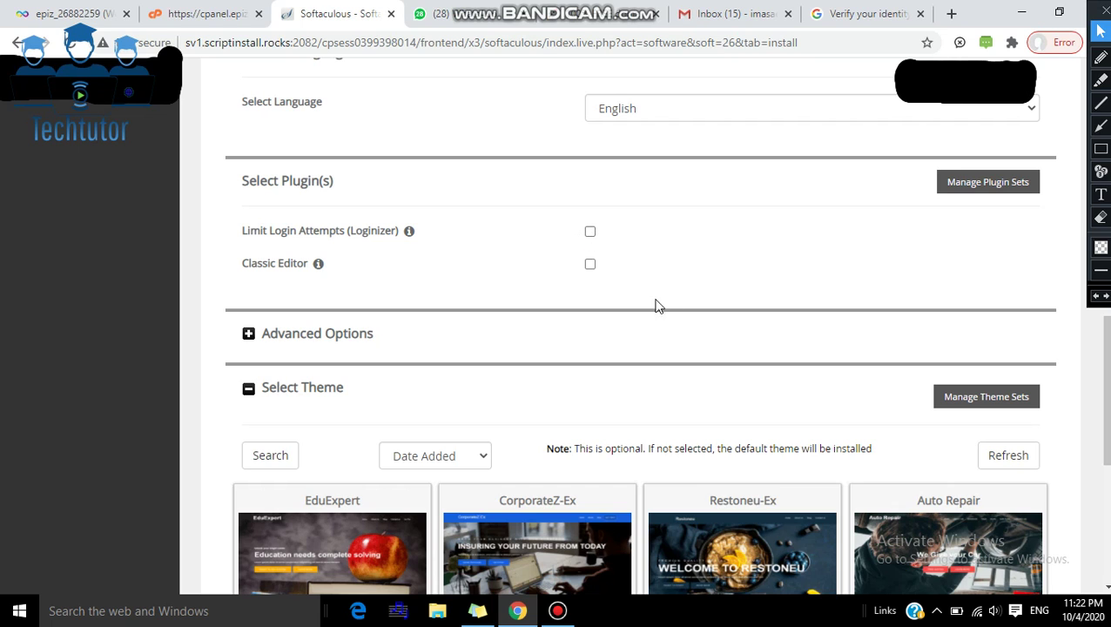
pyautogui.scroll(-4, 1104, 389)
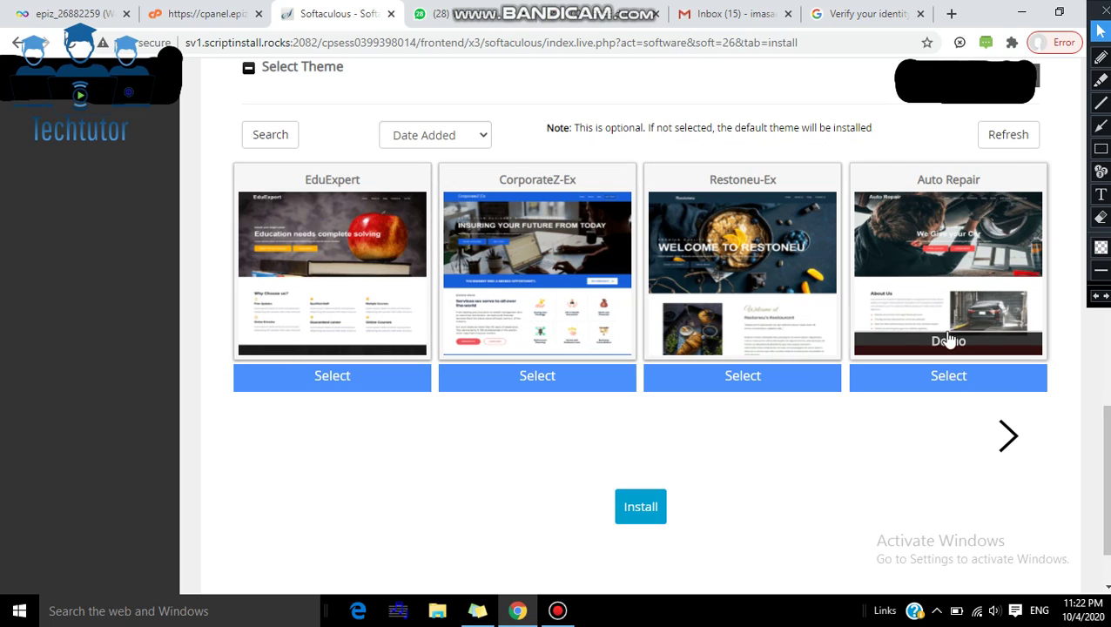
pyautogui.click(639, 511)
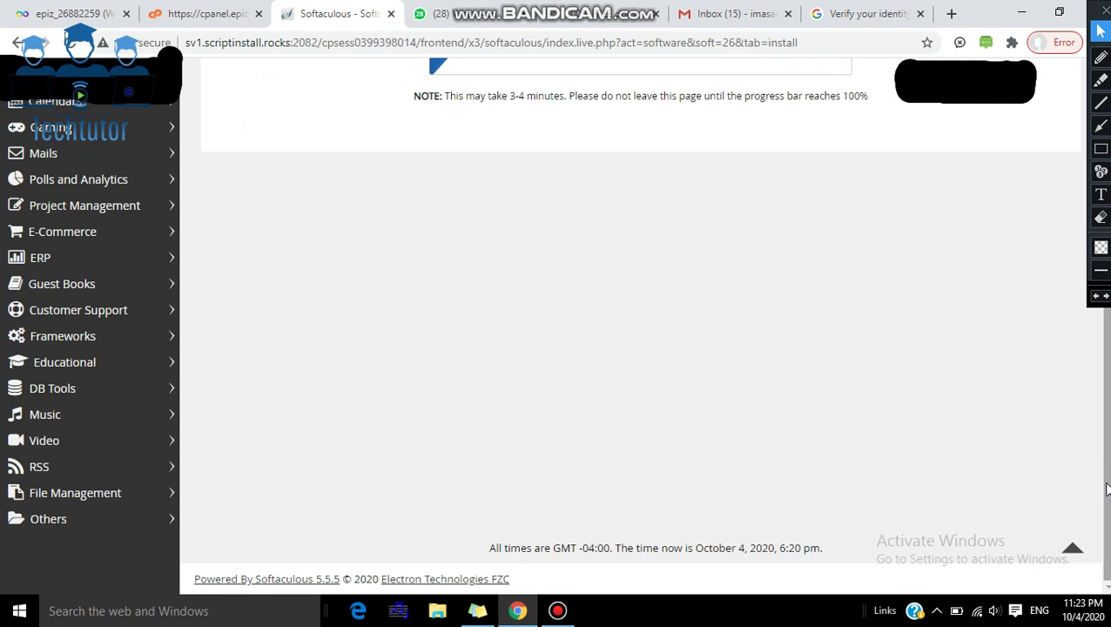
# Step: Wait on the progress page until the installation reaches 100%
pyautogui.moveTo(1107, 444); pyautogui.dragTo(1106, 296)
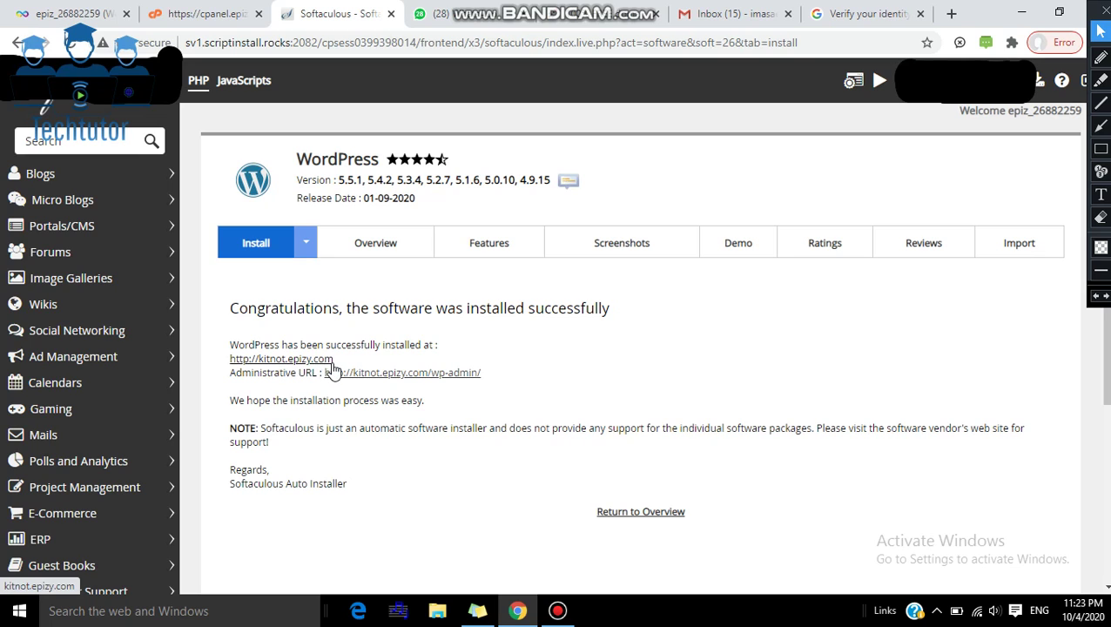
pyautogui.click(280, 361)
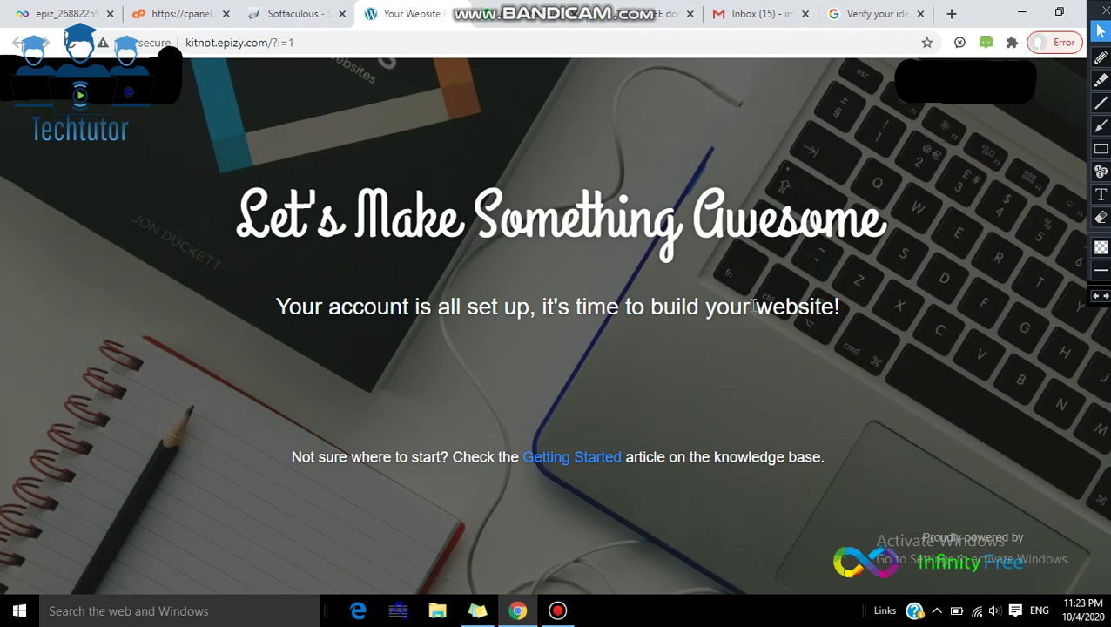
pyautogui.click(295, 16)
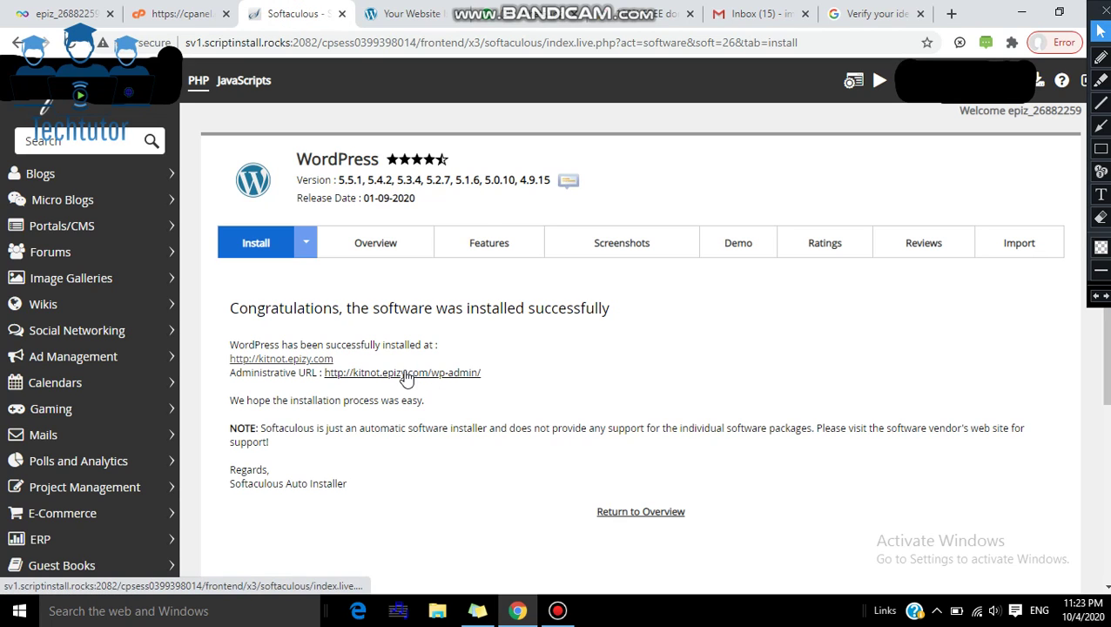
pyautogui.click(407, 375)
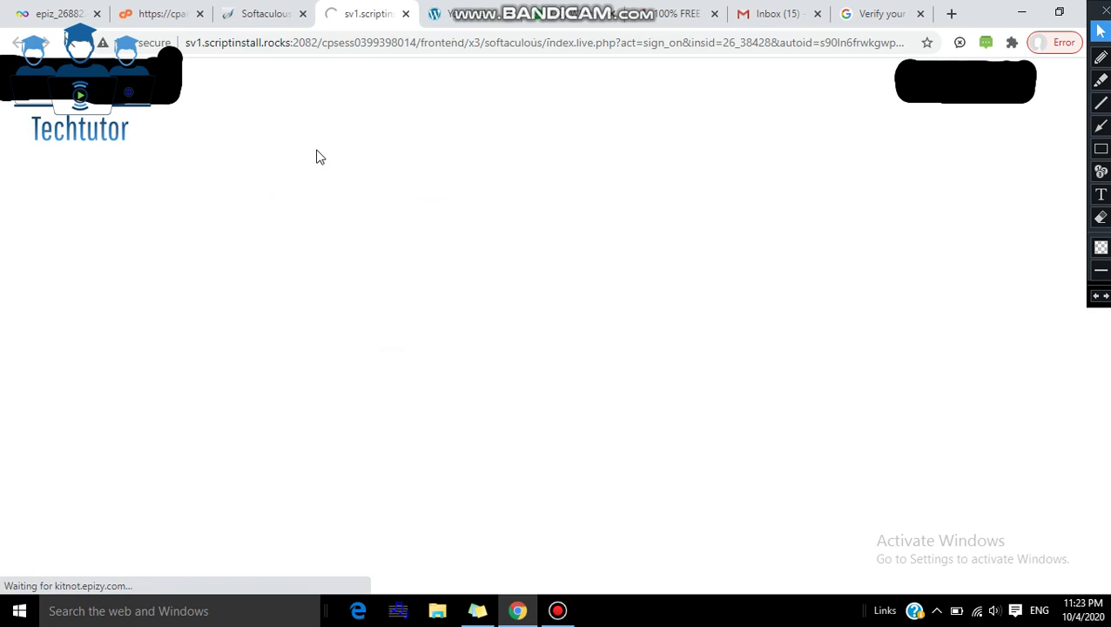
# Step: Check the loaded WordPress admin Dashboard, then switch to the kitnot.epizy.com site tab
pyautogui.click(252, 20)
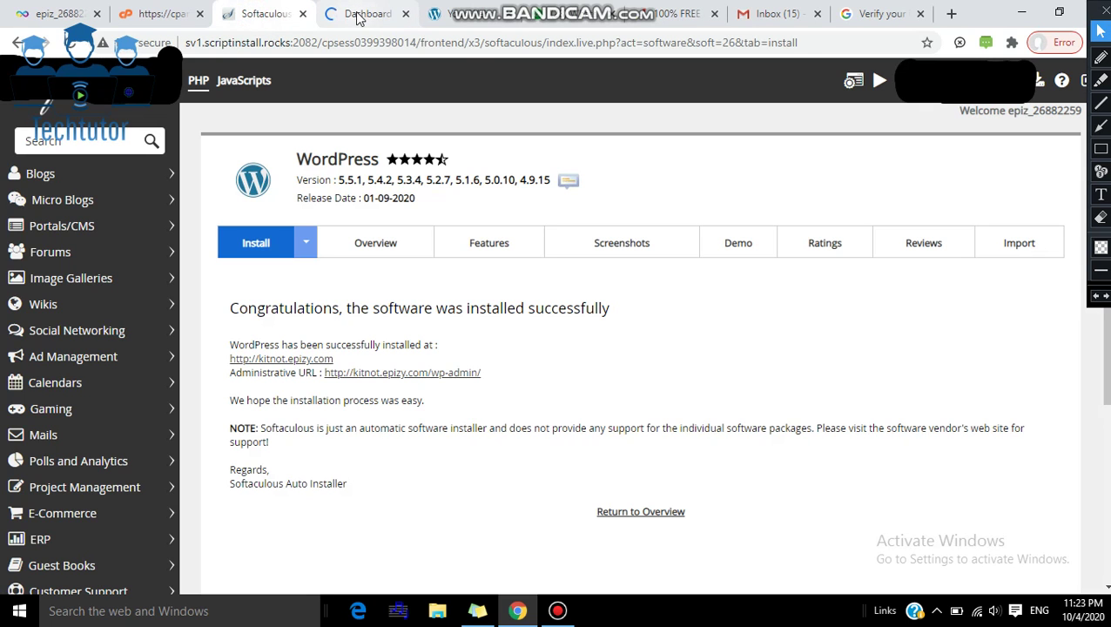
pyautogui.click(357, 18)
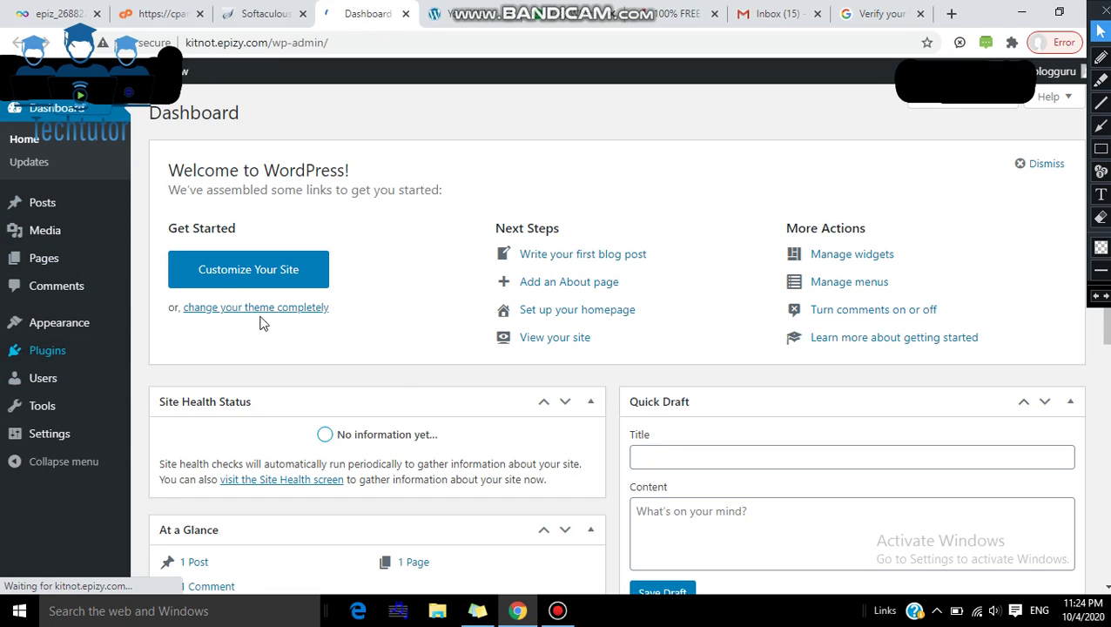
pyautogui.click(268, 10)
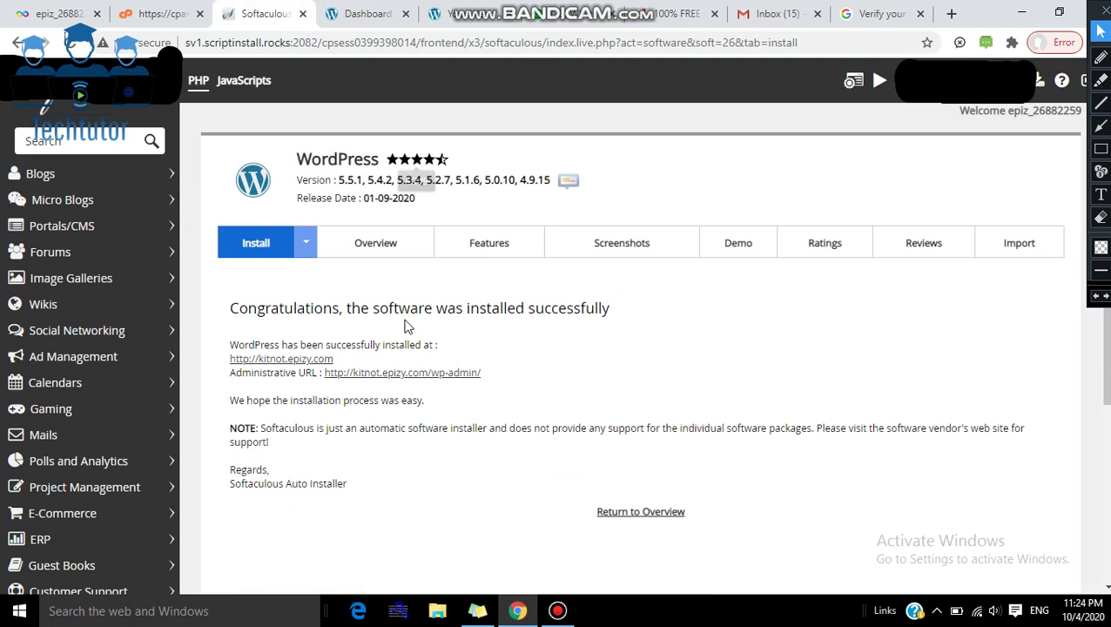
pyautogui.click(471, 17)
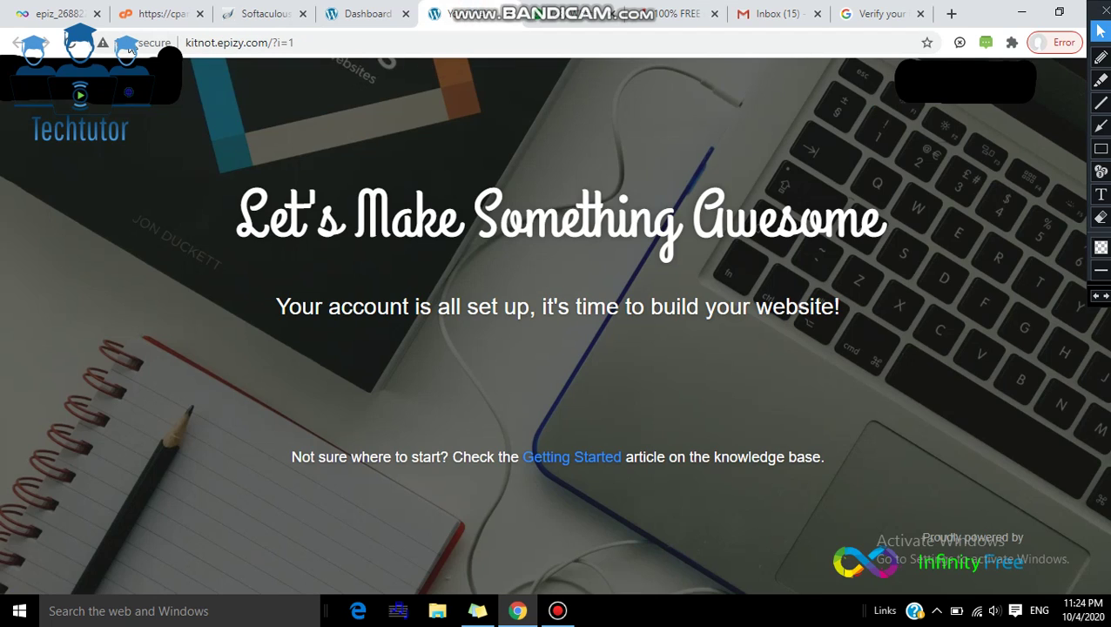
# Step: Reload kitnot.epizy.com and scroll past the Hello world! post to the © 2020 My Blog footer
pyautogui.click(72, 43)
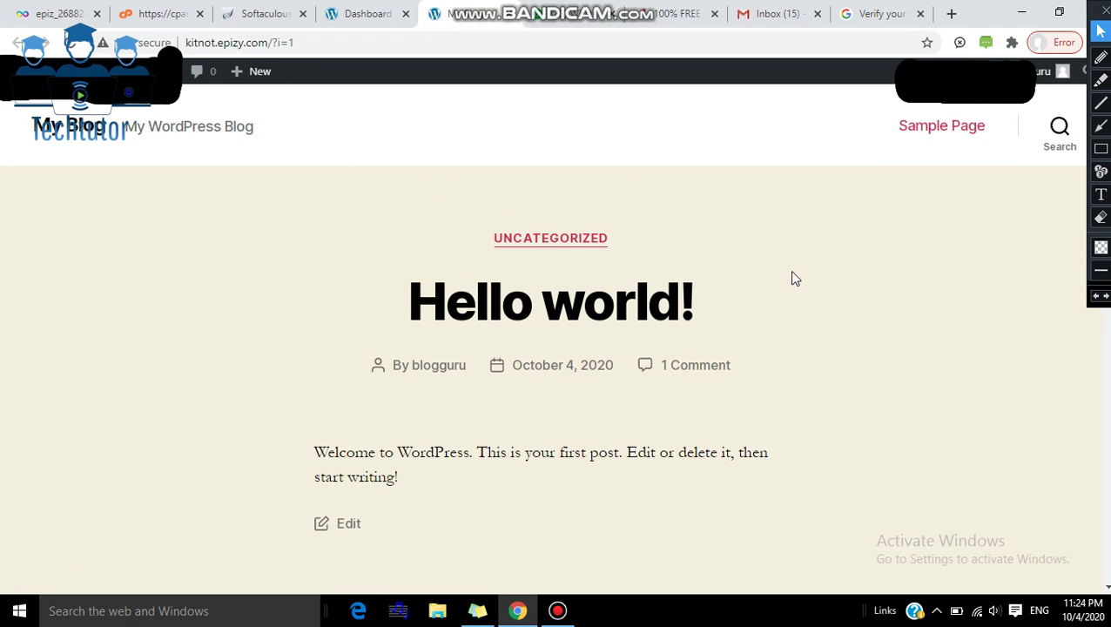
pyautogui.scroll(-15, 1074, 342)
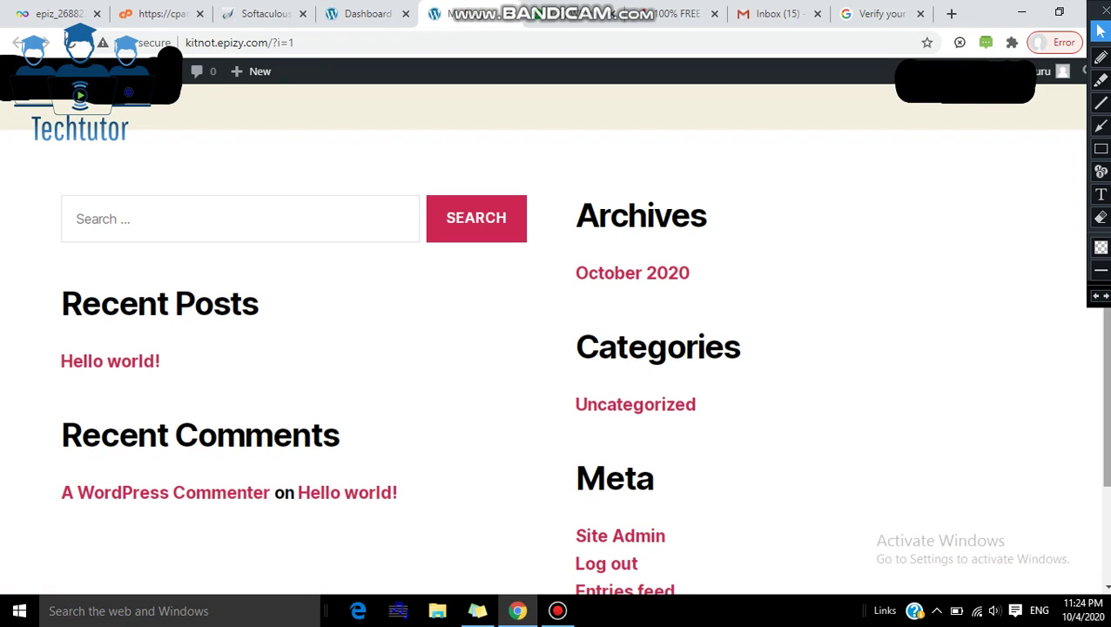
pyautogui.scroll(15, 1086, 100)
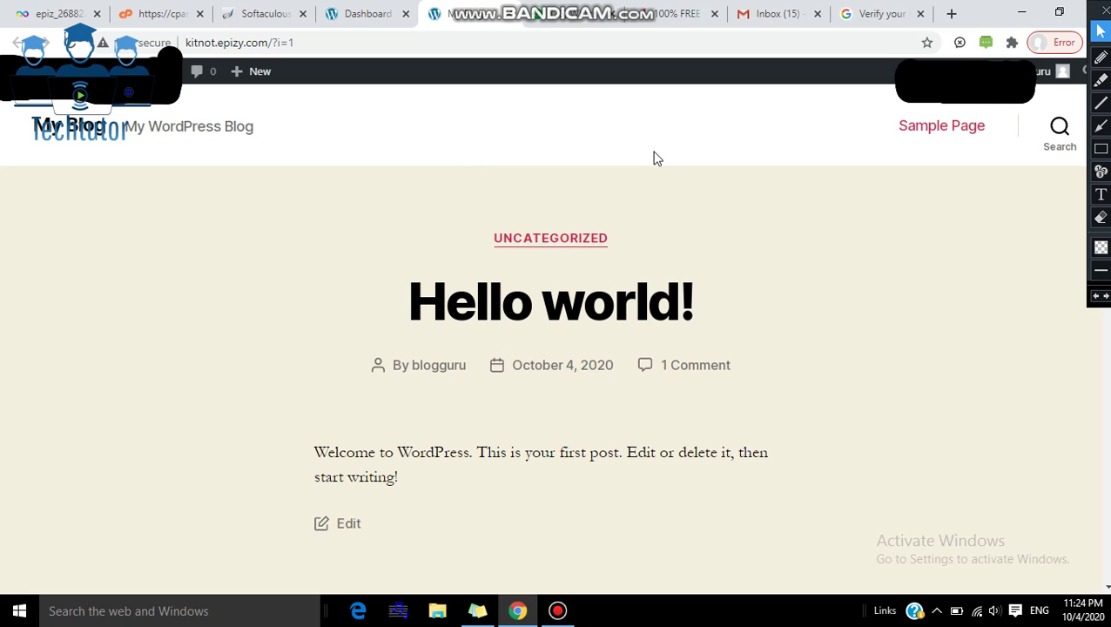
pyautogui.scroll(-10, 1106, 506)
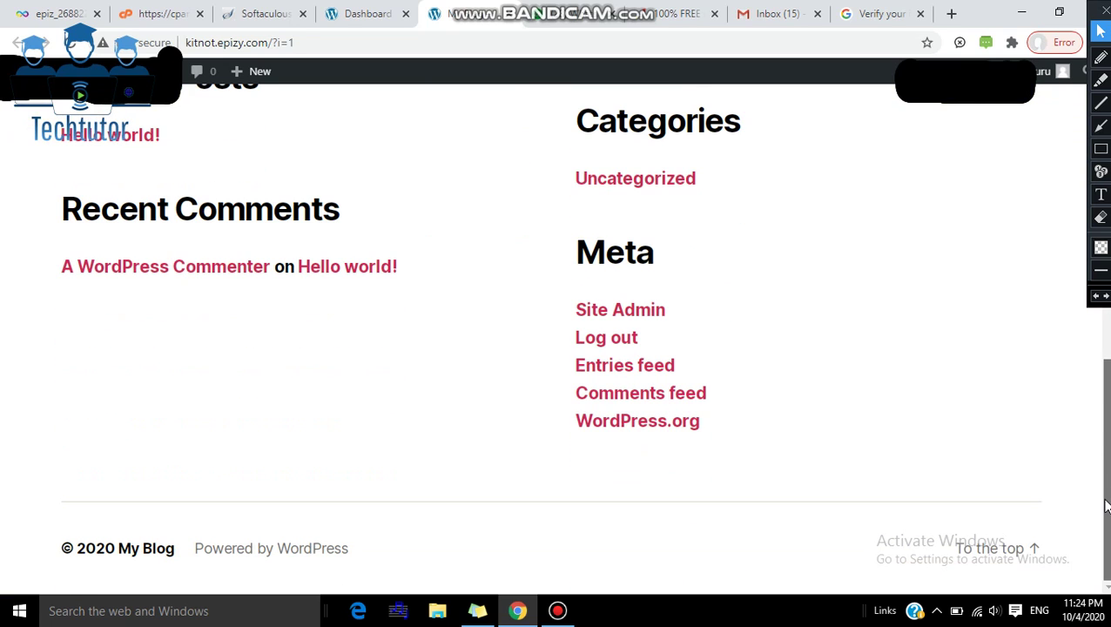
pyautogui.moveTo(1106, 506); pyautogui.dragTo(1104, 226)
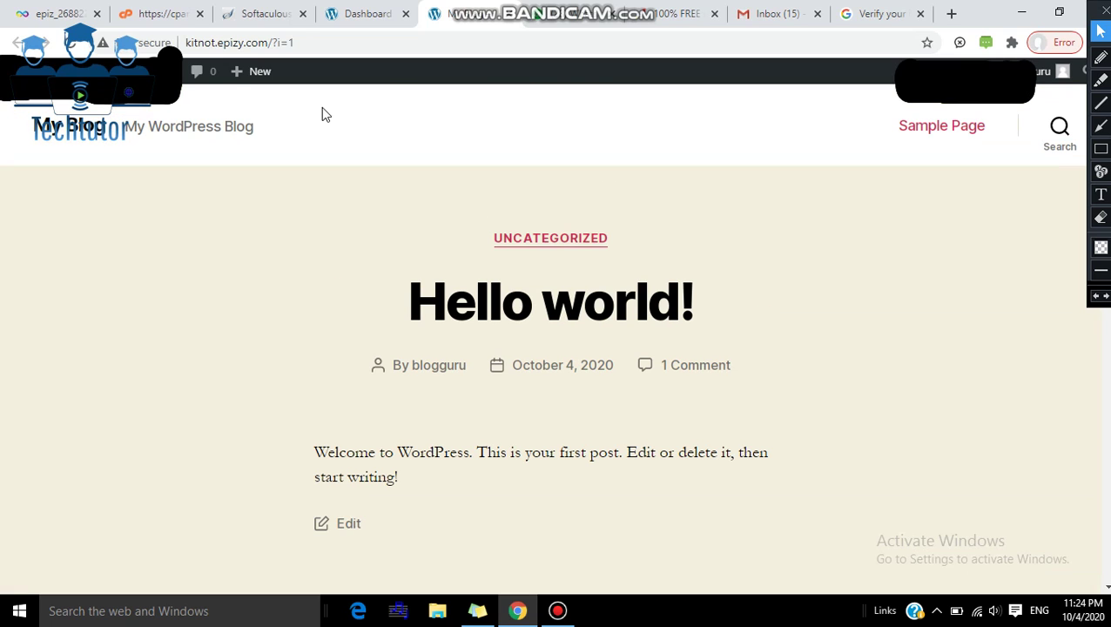
# Step: Switch back to the WordPress admin Dashboard tab showing the Welcome panel and Quick Draft
pyautogui.click(354, 10)
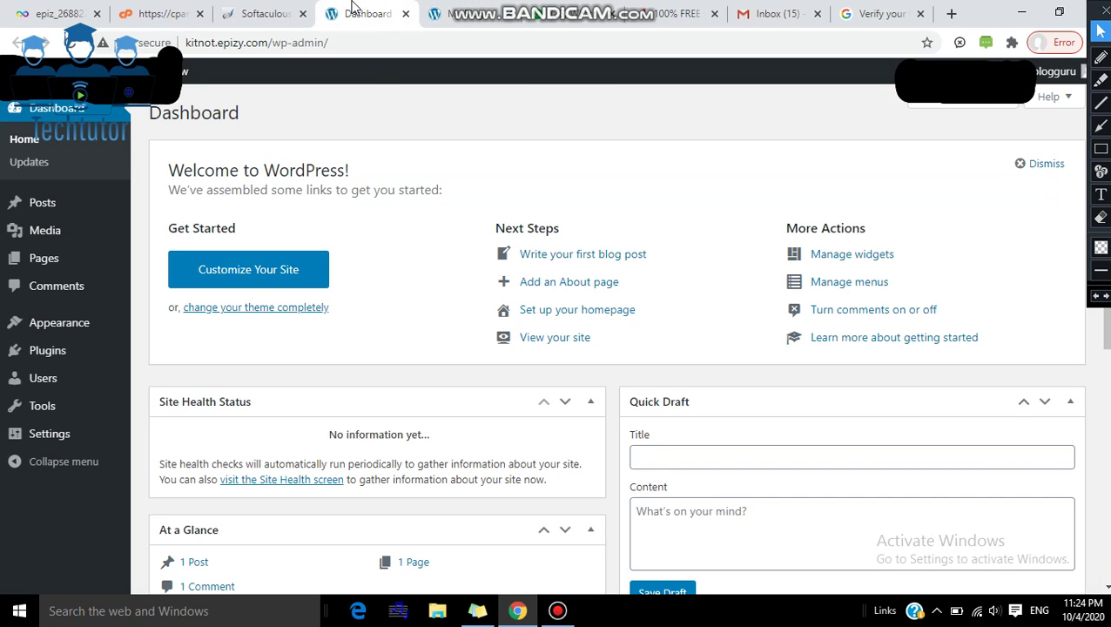